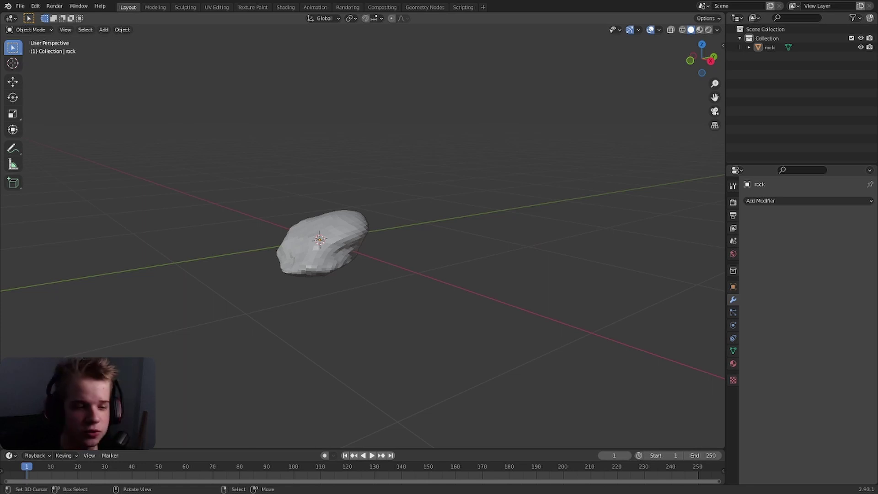
# Add a new material to the rock and set its Base Color to an Image Texture
pyautogui.rightClick(311, 250)
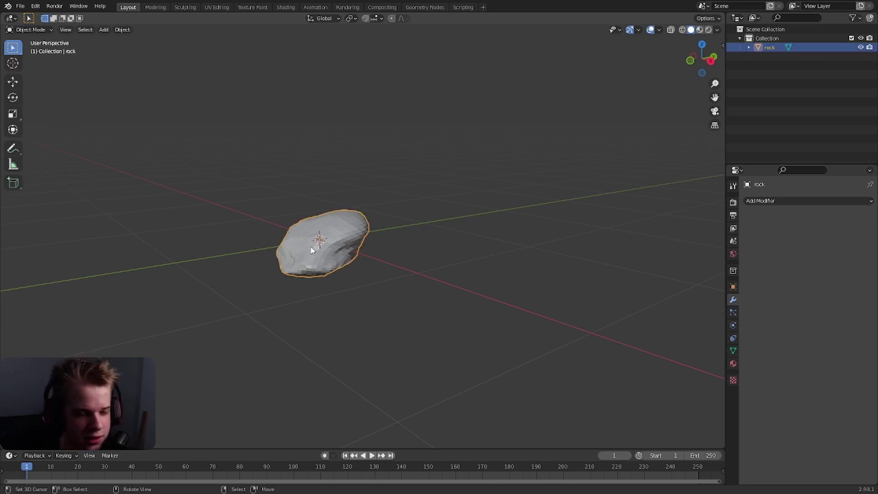
pyautogui.click(733, 363)
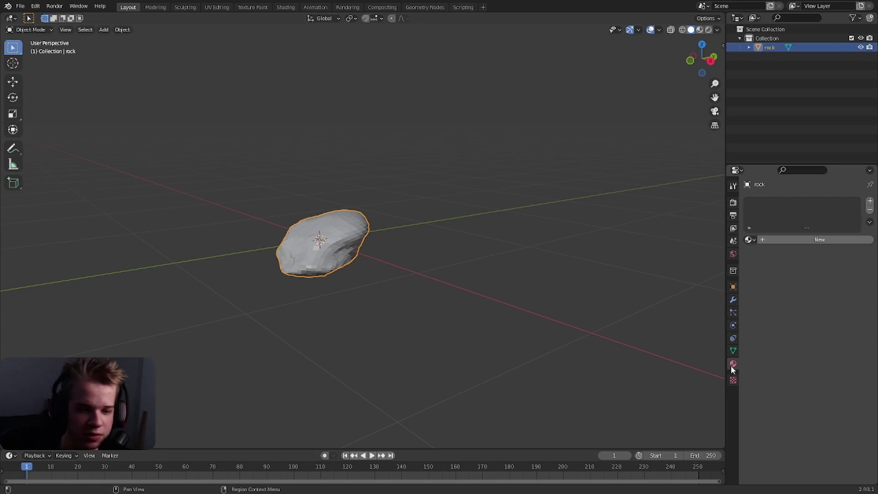
pyautogui.click(803, 240)
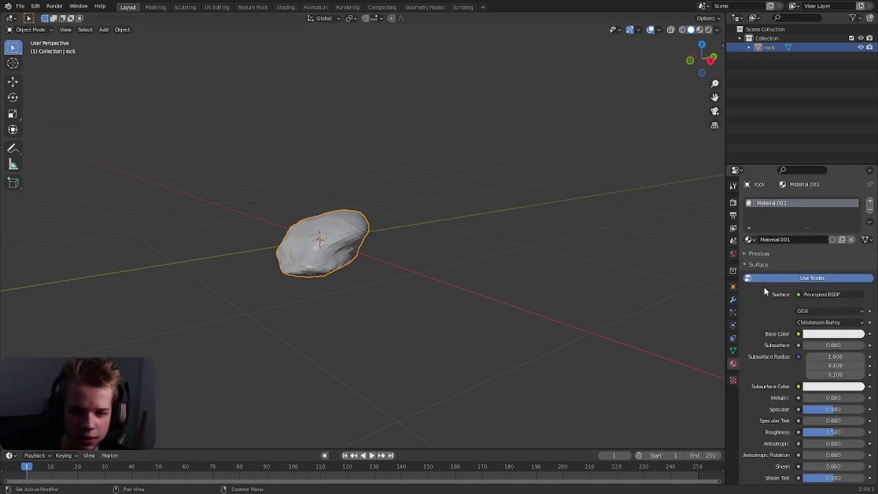
pyautogui.click(799, 334)
pyautogui.click(607, 396)
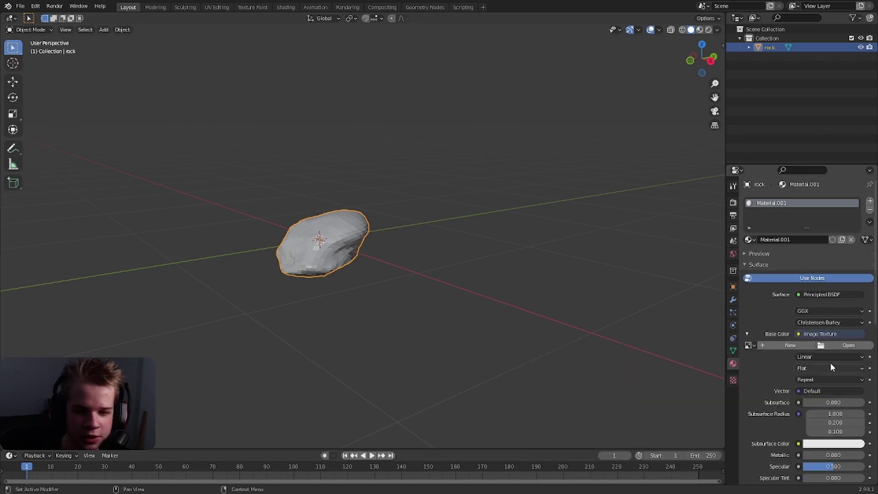
# Create a blank black 2048 × 2048 px image named Untitled, with alpha, for the Base Color texture
pyautogui.click(782, 344)
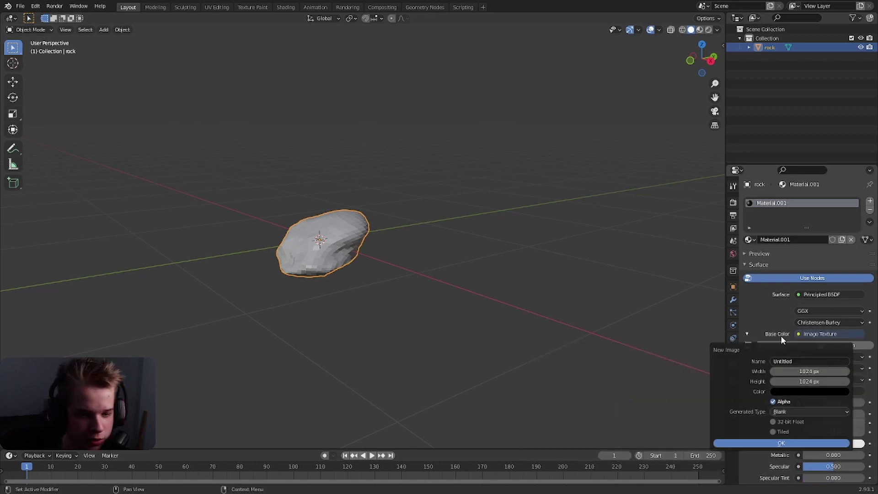
pyautogui.click(817, 371)
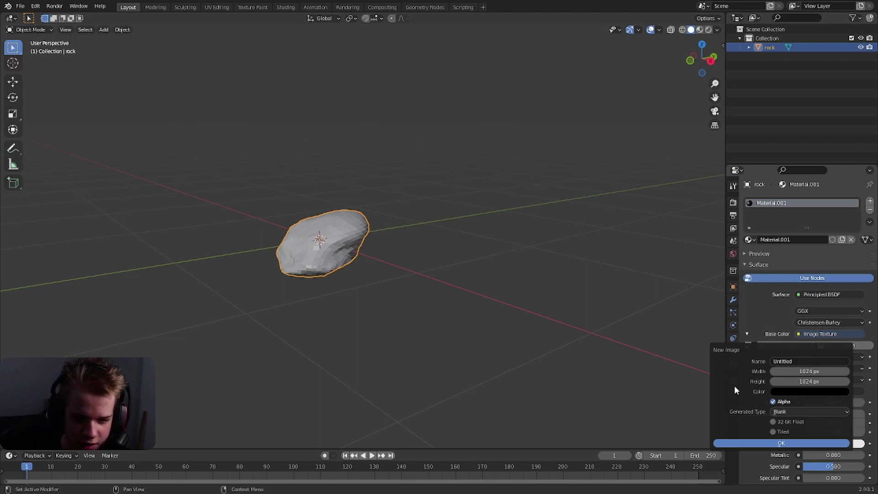
pyautogui.moveTo(810, 372); pyautogui.dragTo(810, 382)
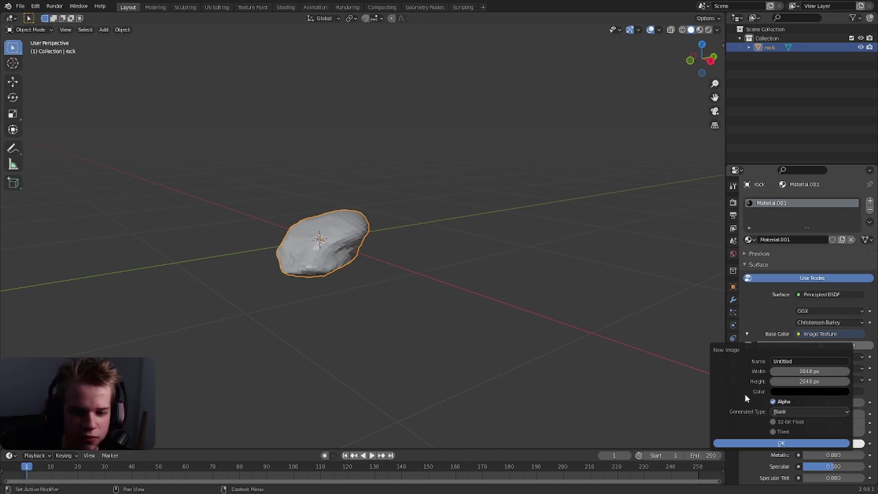
pyautogui.click(802, 413)
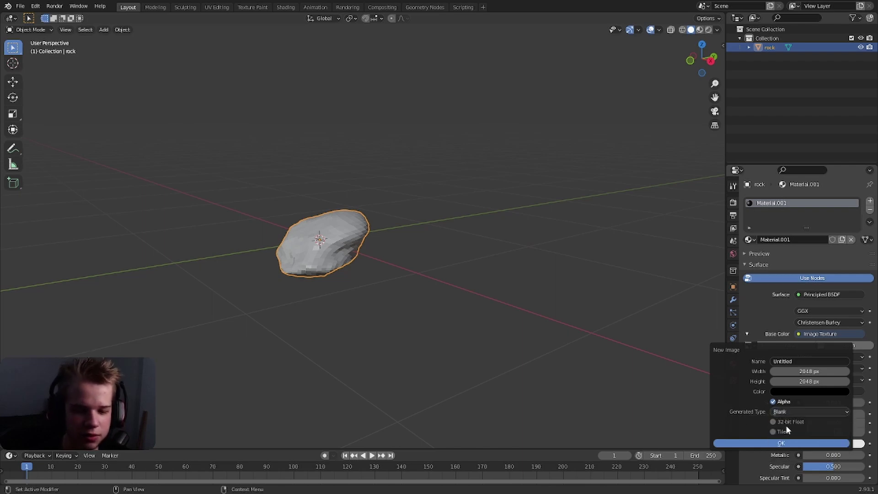
pyautogui.click(782, 443)
pyautogui.scroll(-5, 421, 289)
pyautogui.scroll(8, 430, 270)
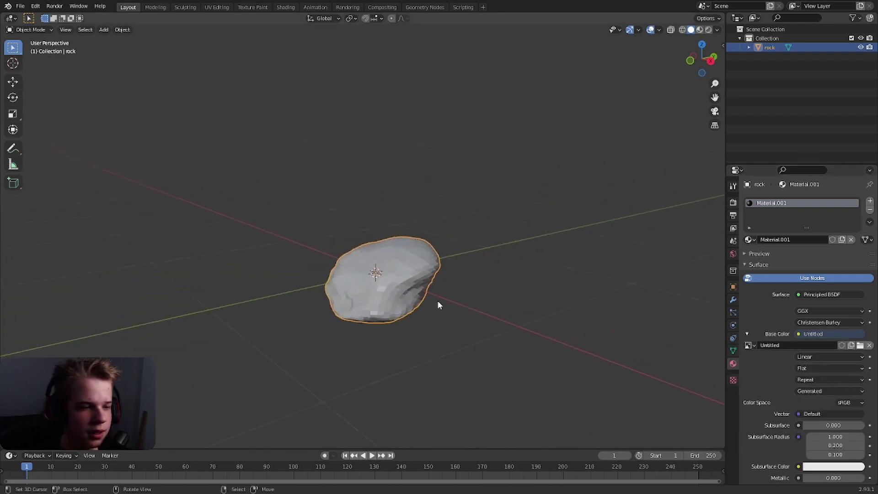
# Unwrap the whole rock mesh with Smart UV Project in the UV Editing workspace and return to Object Mode
pyautogui.press('Tab')
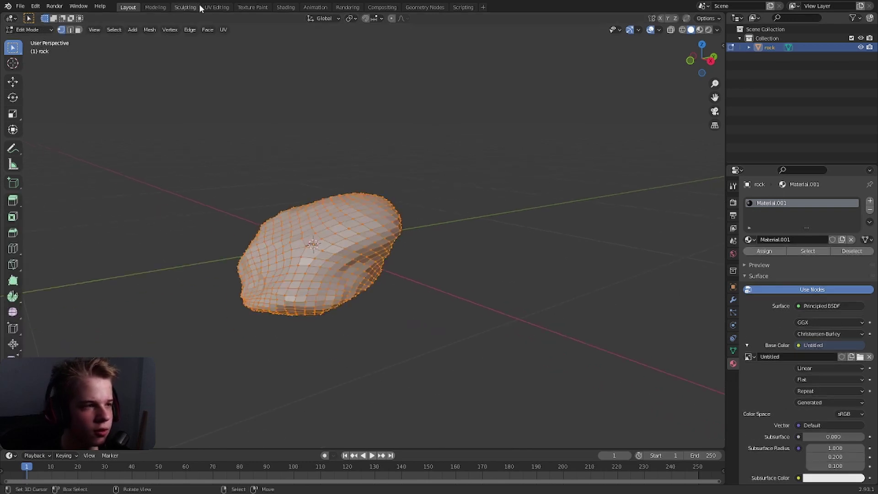
pyautogui.click(217, 7)
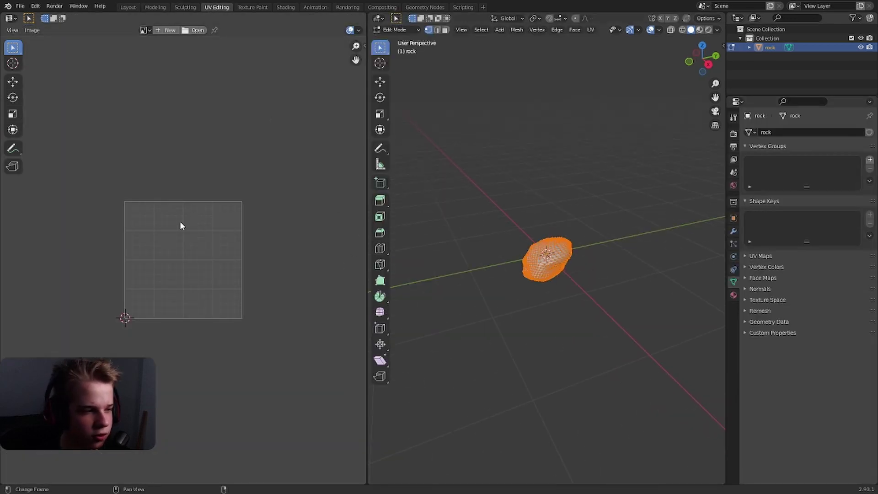
pyautogui.scroll(6, 568, 267)
pyautogui.moveTo(569, 268); pyautogui.dragTo(594, 279, button='middle')
pyautogui.press('u')
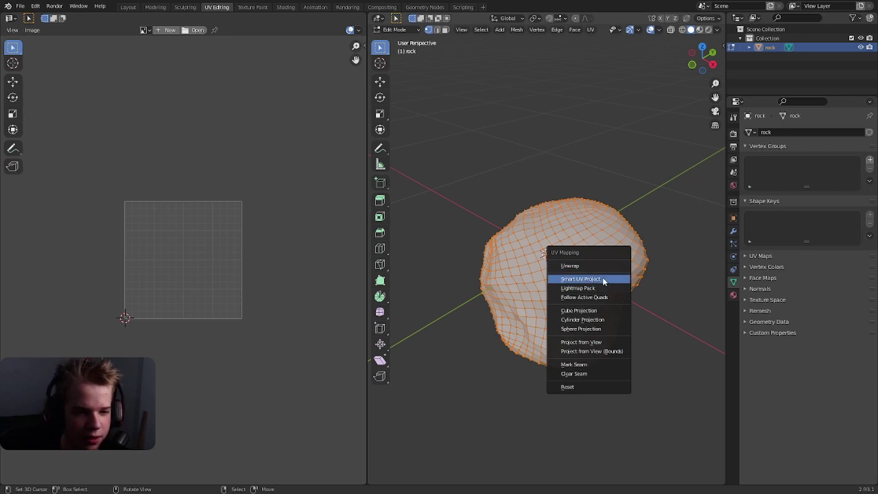
pyautogui.click(604, 280)
pyautogui.click(603, 353)
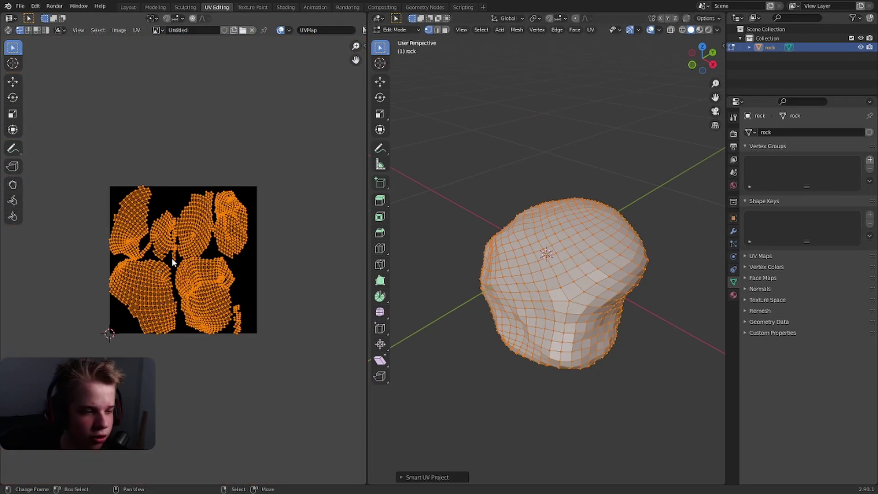
pyautogui.scroll(6, 173, 261)
pyautogui.scroll(-3, 177, 266)
pyautogui.scroll(3, 198, 261)
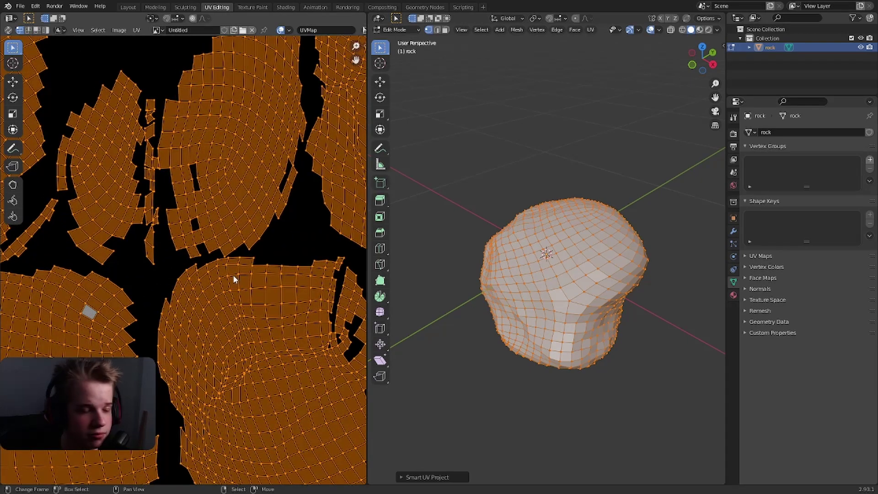
pyautogui.moveTo(582, 238); pyautogui.dragTo(463, 233, button='middle')
pyautogui.press('Tab')
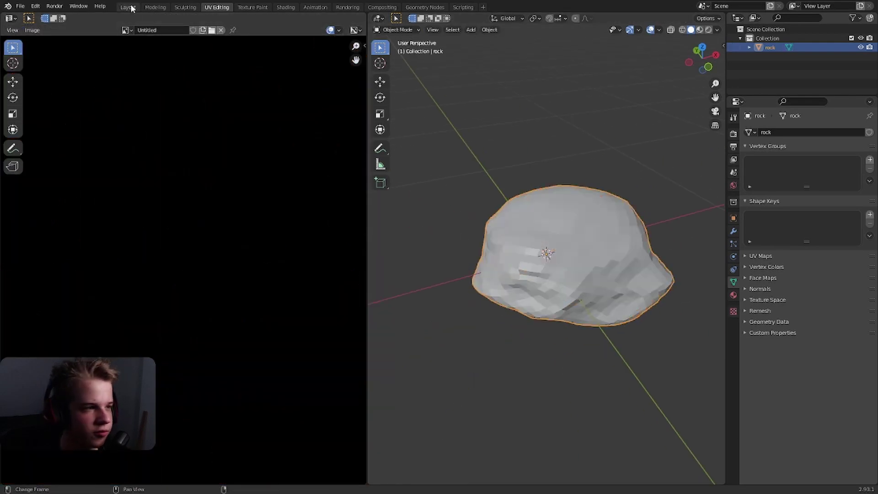
# Return to the Layout workspace and switch the rock to Texture Paint mode with the active tool settings shown
pyautogui.click(128, 7)
pyautogui.click(734, 186)
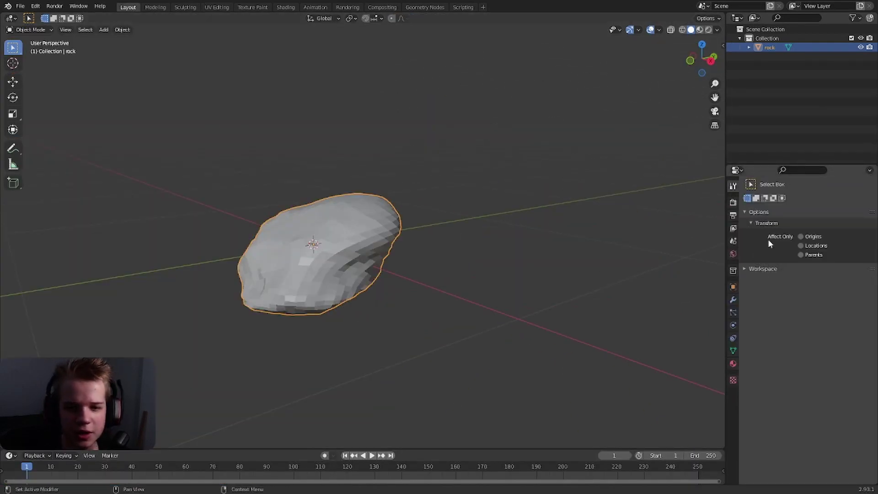
pyautogui.scroll(3, 535, 236)
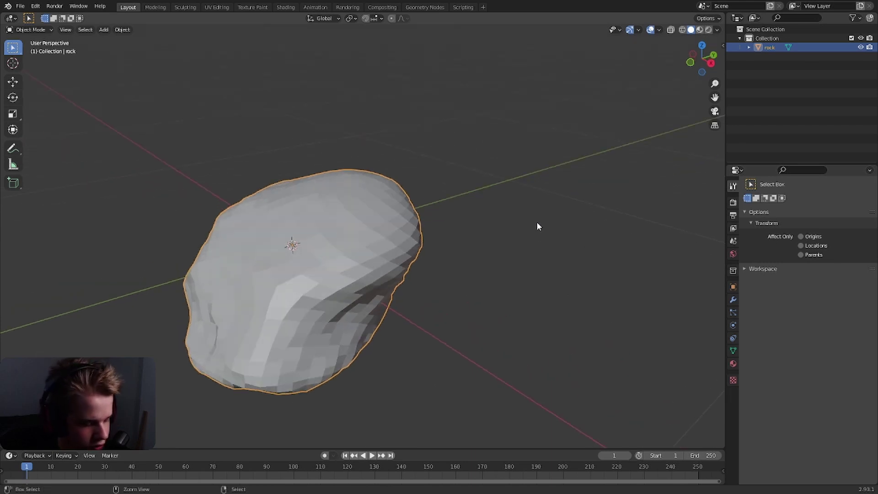
pyautogui.hotkey('ctrl', 'Tab')
pyautogui.click(577, 190)
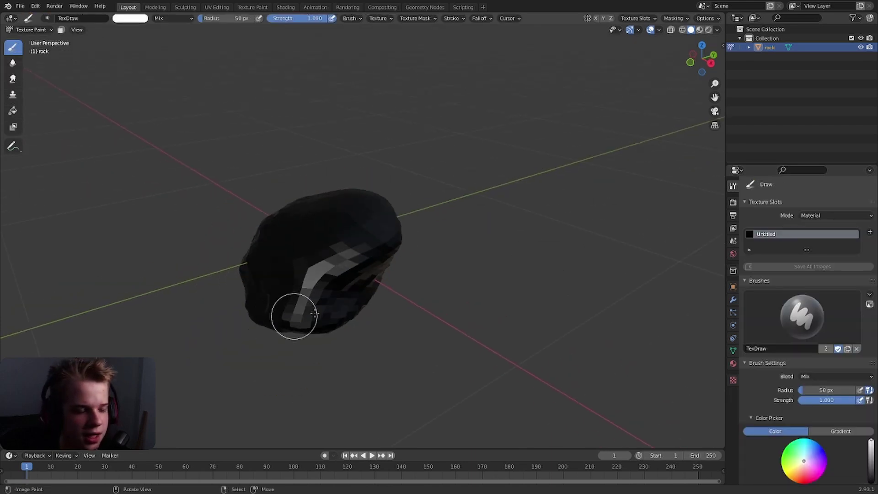
pyautogui.moveTo(315, 313); pyautogui.dragTo(265, 231, button='middle')
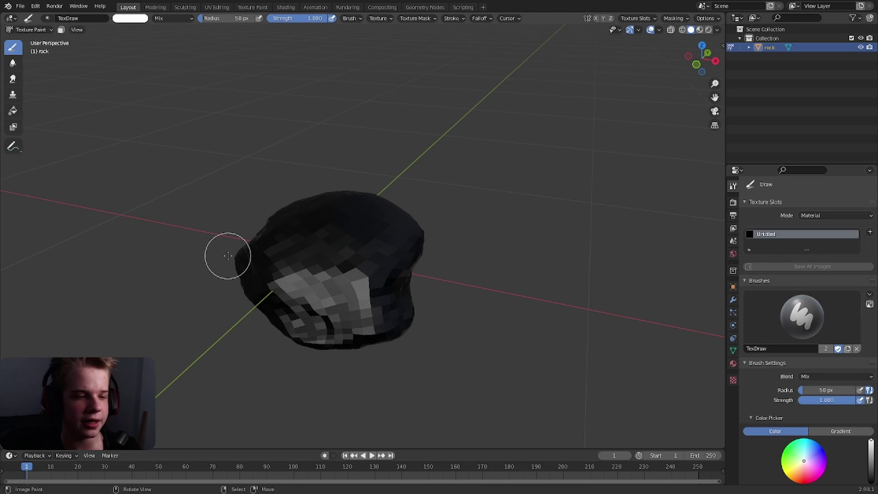
# Unlink the image from the material's Base Color and reassign the existing Untitled image
pyautogui.click(733, 363)
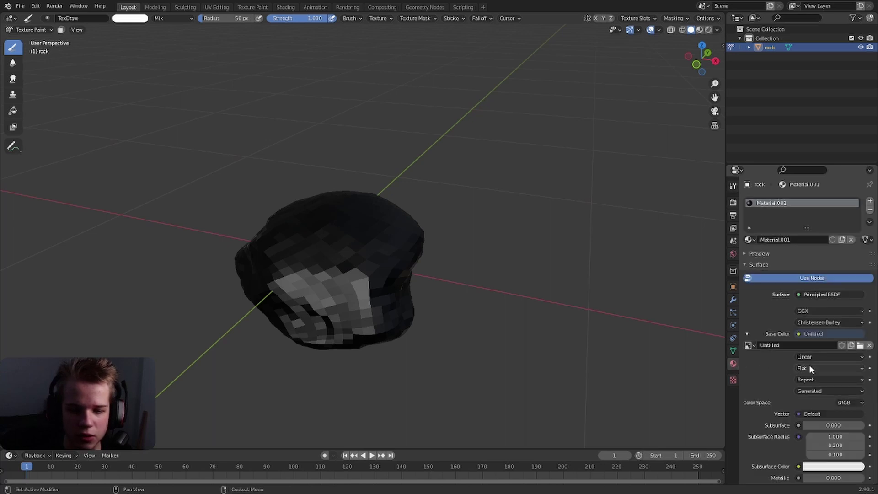
pyautogui.click(870, 346)
pyautogui.click(774, 346)
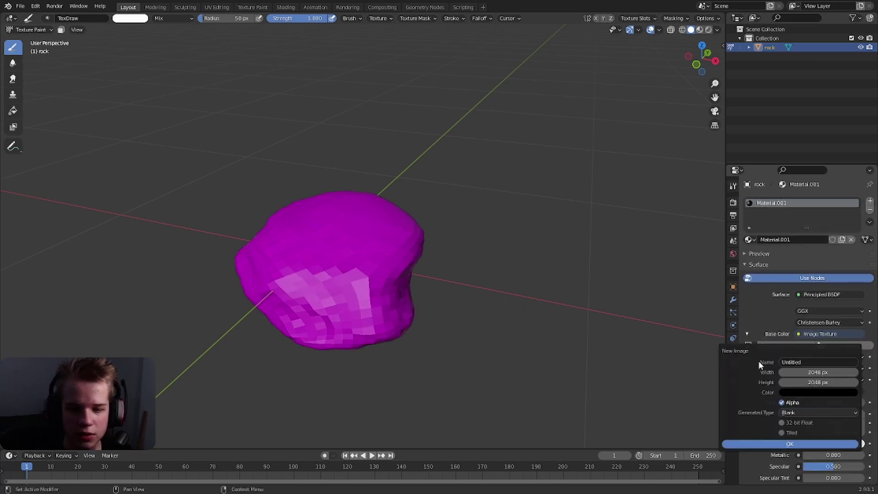
pyautogui.click(749, 346)
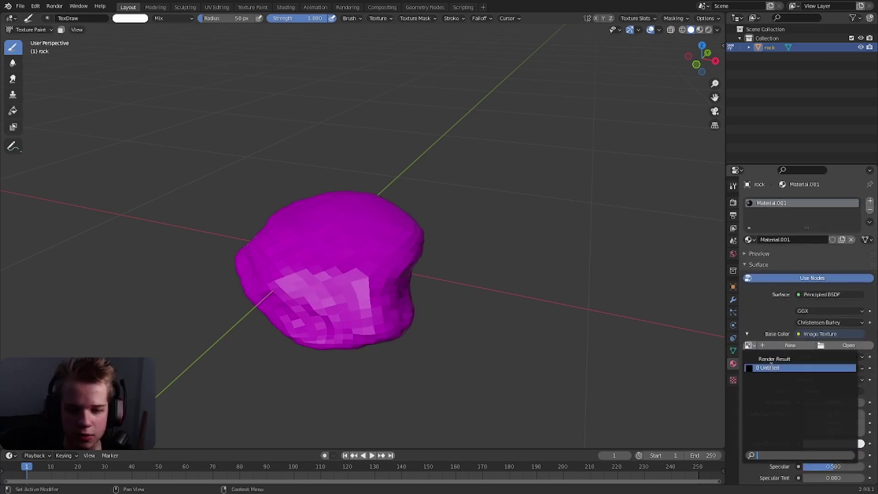
pyautogui.click(774, 369)
pyautogui.scroll(-5, 389, 295)
pyautogui.scroll(7, 584, 230)
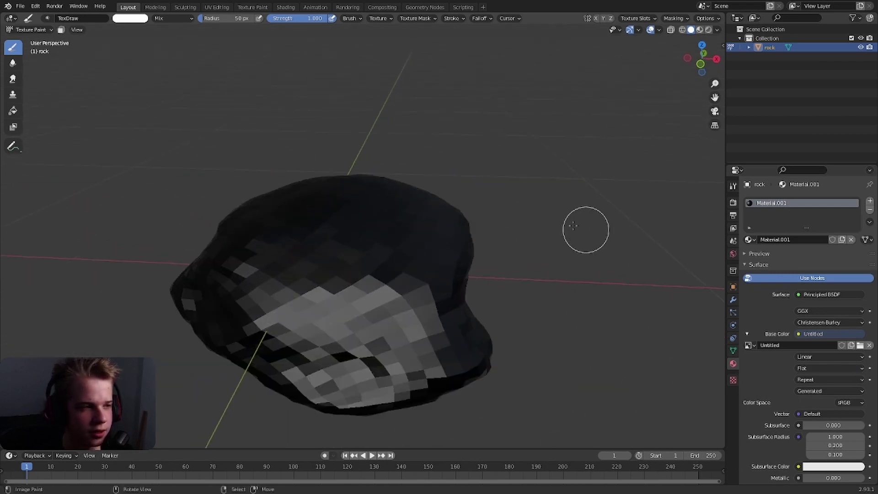
# Display the Untitled image in the Texture Paint workspace's image editor and choose Save As for it
pyautogui.click(254, 7)
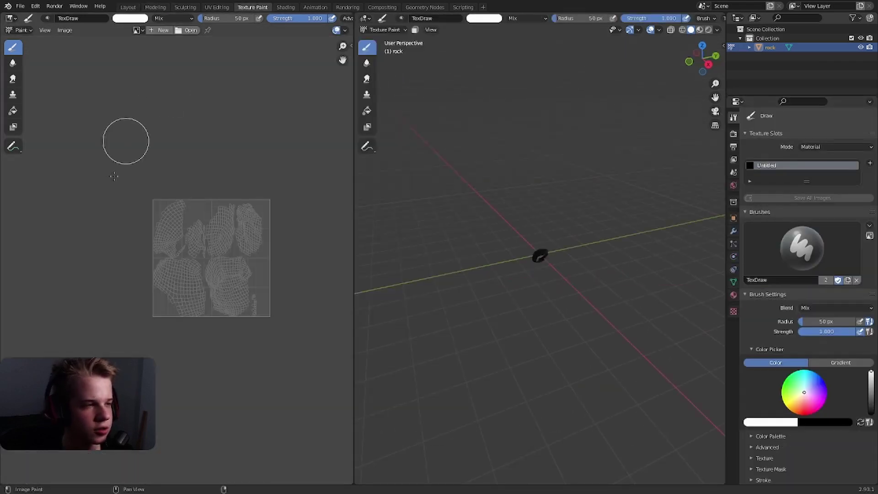
pyautogui.click(9, 19)
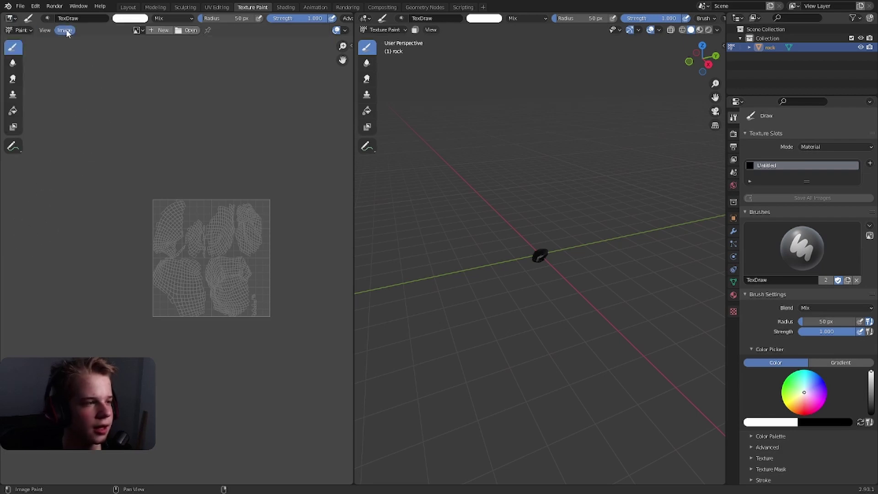
pyautogui.click(137, 30)
pyautogui.click(156, 51)
pyautogui.click(65, 30)
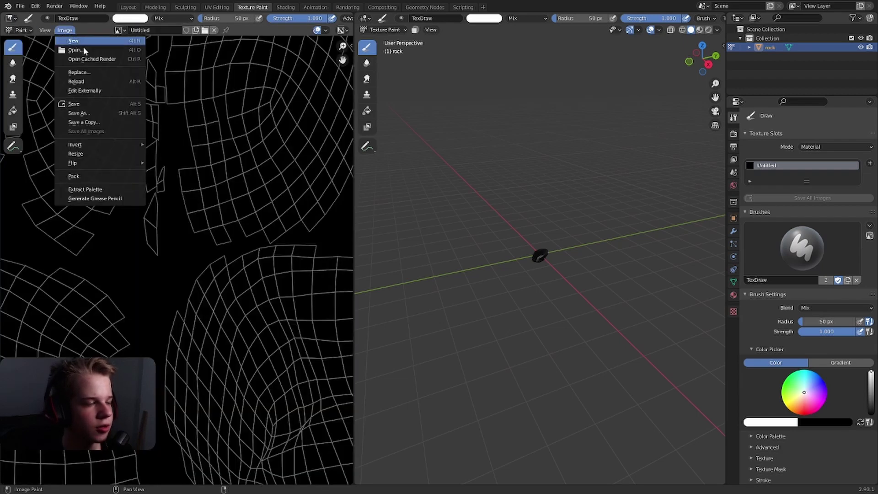
pyautogui.click(103, 114)
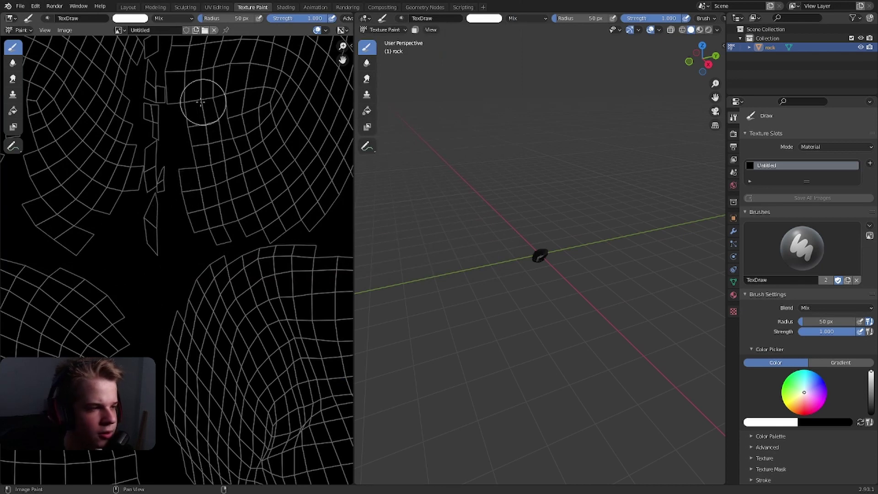
pyautogui.scroll(-2, 203, 103)
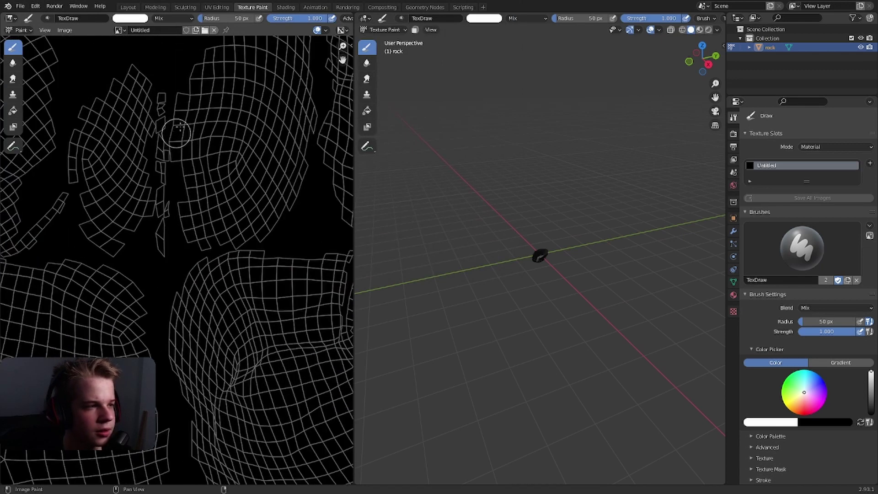
# Get a close view of the rock and go through the Soften, Smear, Clone, Fill and Mask paint tools
pyautogui.scroll(7, 555, 284)
pyautogui.moveTo(555, 284); pyautogui.dragTo(635, 312, button='middle')
pyautogui.scroll(8, 636, 312)
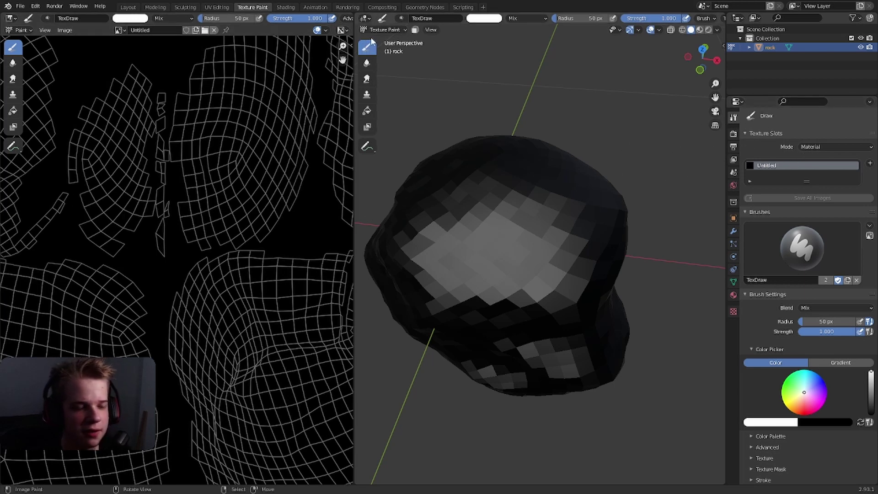
pyautogui.click(367, 62)
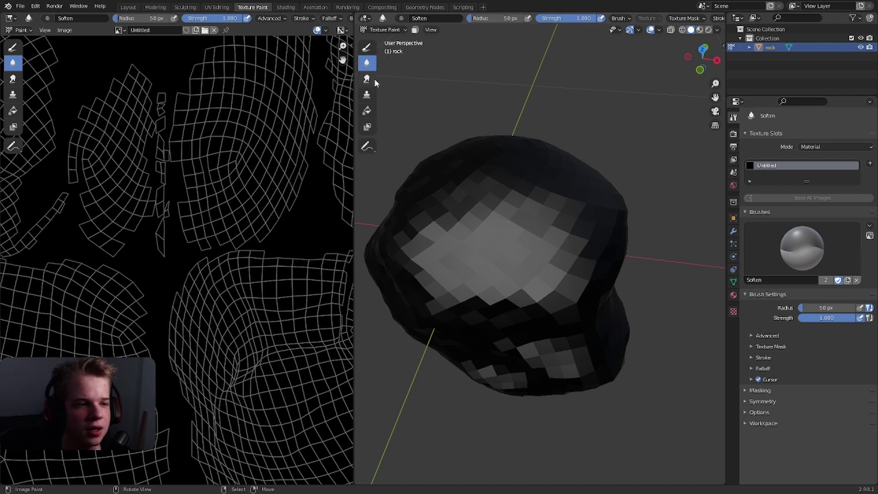
pyautogui.click(366, 78)
pyautogui.click(367, 95)
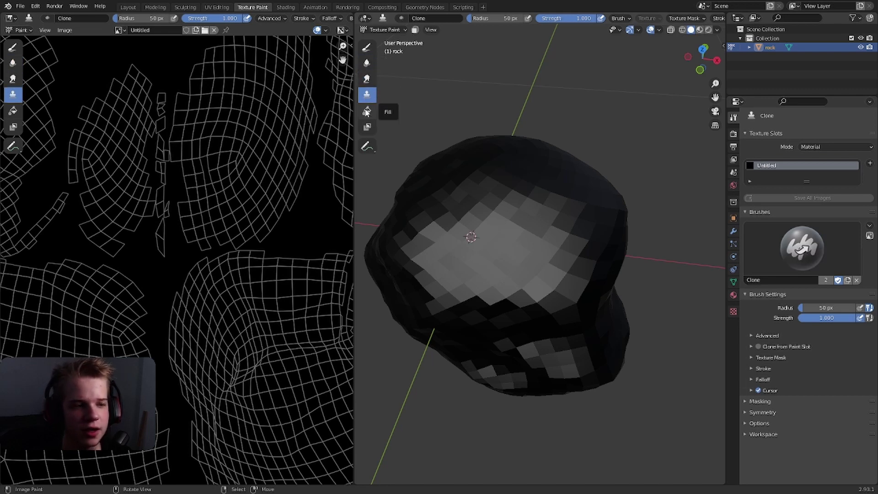
pyautogui.click(366, 112)
pyautogui.click(367, 128)
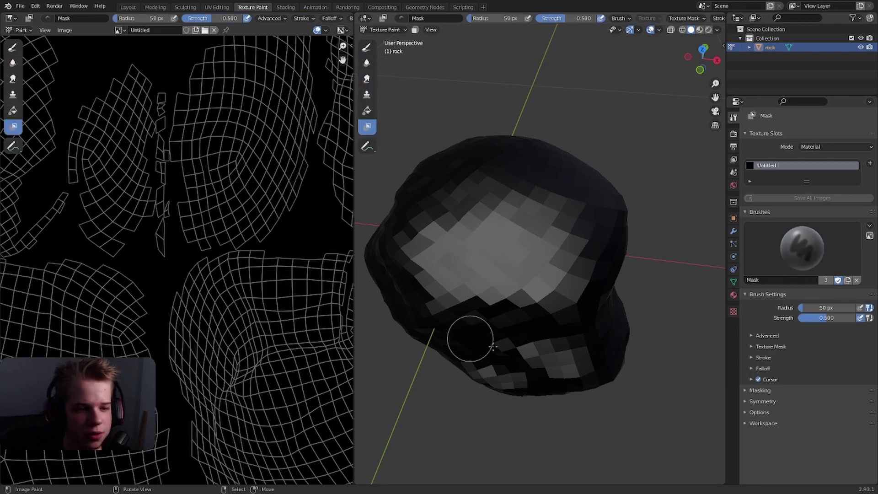
# Try the Mask brush on the rock and go back to the Draw brush in Texture Paint mode
pyautogui.click(582, 333)
pyautogui.hotkey('ctrl', 'Tab')
pyautogui.hotkey('ctrl', 'shift', 'Tab')
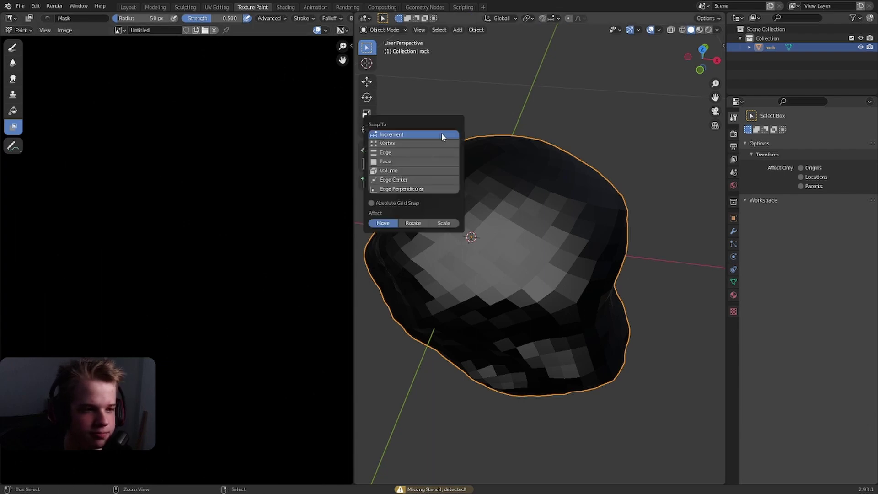
pyautogui.hotkey('ctrl', 'Tab')
pyautogui.click(533, 97)
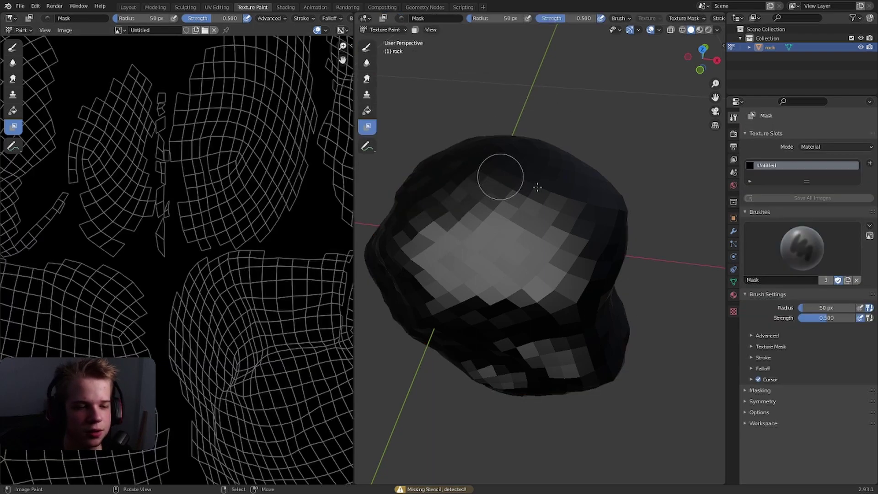
pyautogui.click(367, 45)
pyautogui.scroll(-4, 614, 226)
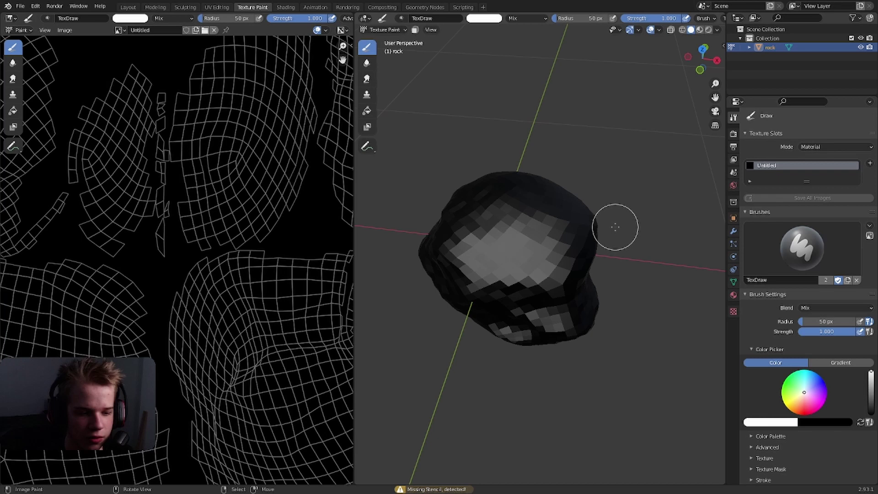
# Try the interactive radius and strength adjustments of the Draw brush over the rock
pyautogui.scroll(-3, 798, 134)
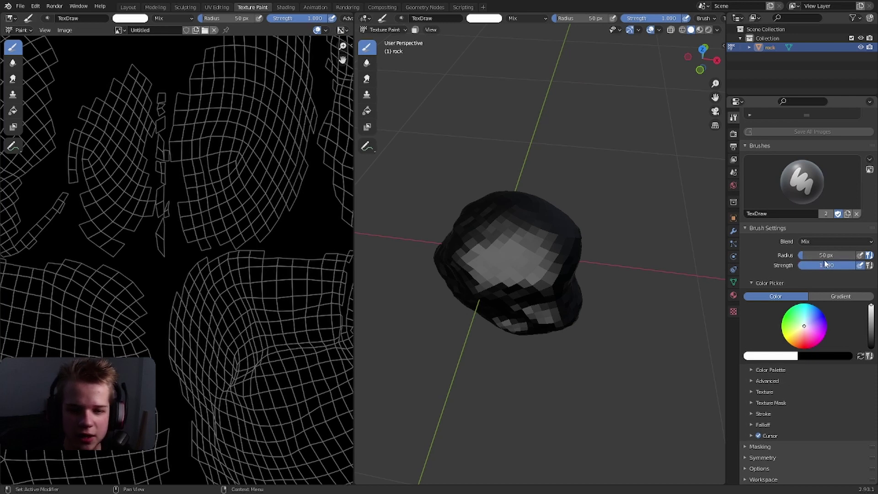
pyautogui.press('f')
pyautogui.rightClick(526, 253)
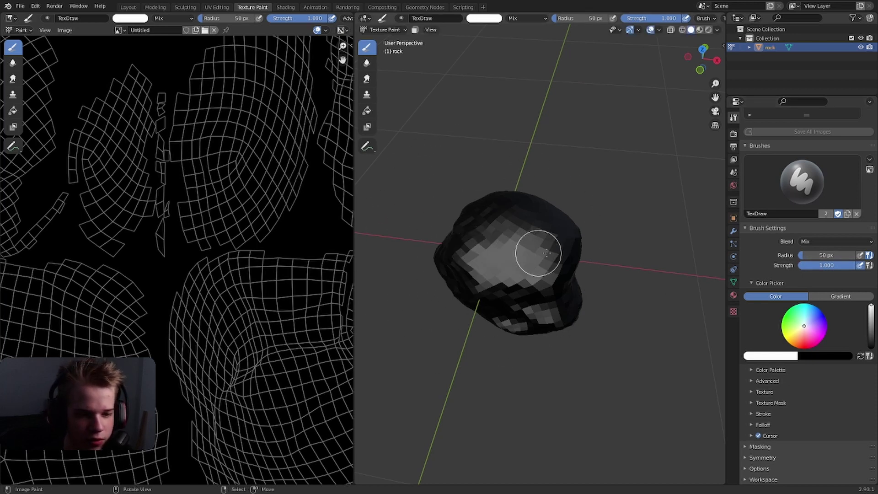
pyautogui.hotkey('shift', 'f')
pyautogui.press('Escape')
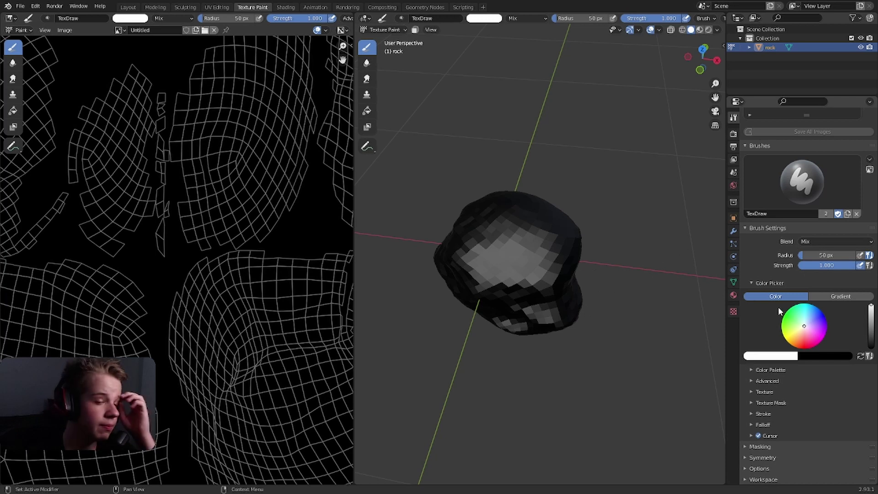
# Set the brush colour to light blue and paint strokes over the top and one side of the rock
pyautogui.click(811, 318)
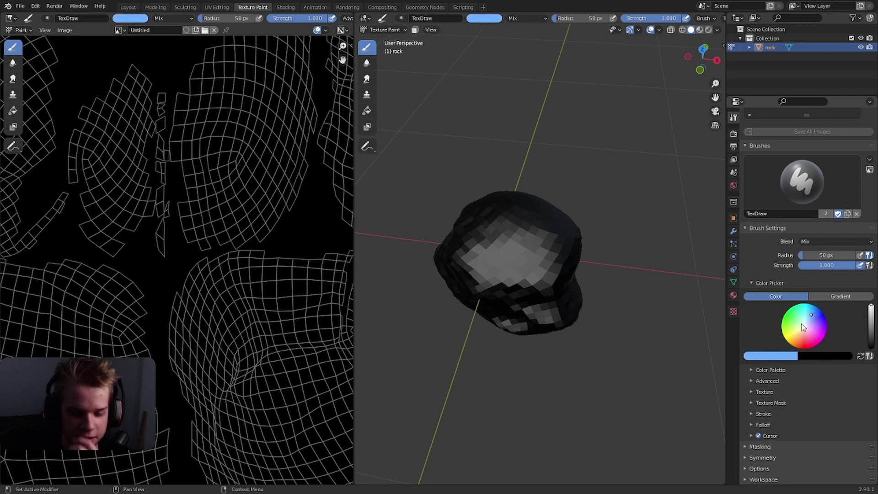
pyautogui.scroll(2, 531, 206)
pyautogui.moveTo(531, 206)
pyautogui.mouseDown()
pyautogui.moveTo(449, 223)
pyautogui.moveTo(610, 349)
pyautogui.mouseUp()
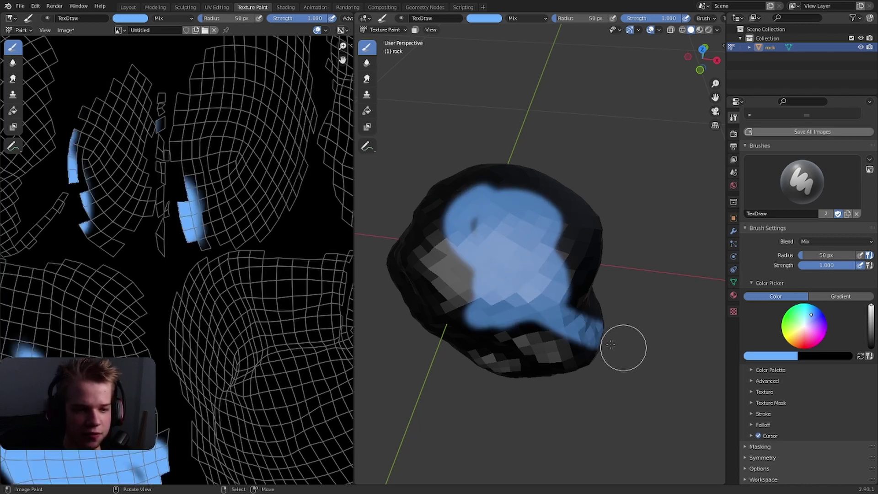
pyautogui.moveTo(610, 350); pyautogui.dragTo(480, 255, button='middle')
pyautogui.moveTo(480, 255); pyautogui.dragTo(485, 298)
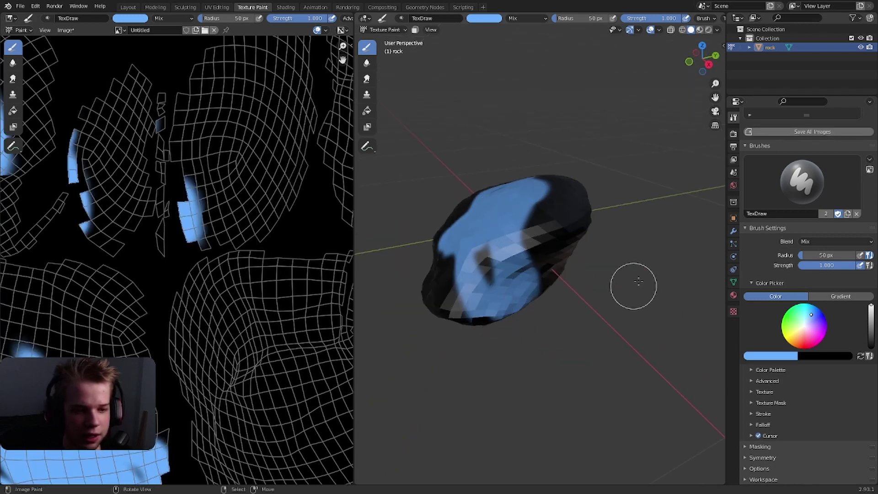
pyautogui.moveTo(631, 284)
pyautogui.mouseDown(button='middle')
pyautogui.moveTo(649, 231)
pyautogui.moveTo(535, 210)
pyautogui.moveTo(600, 253)
pyautogui.mouseUp(button='middle')
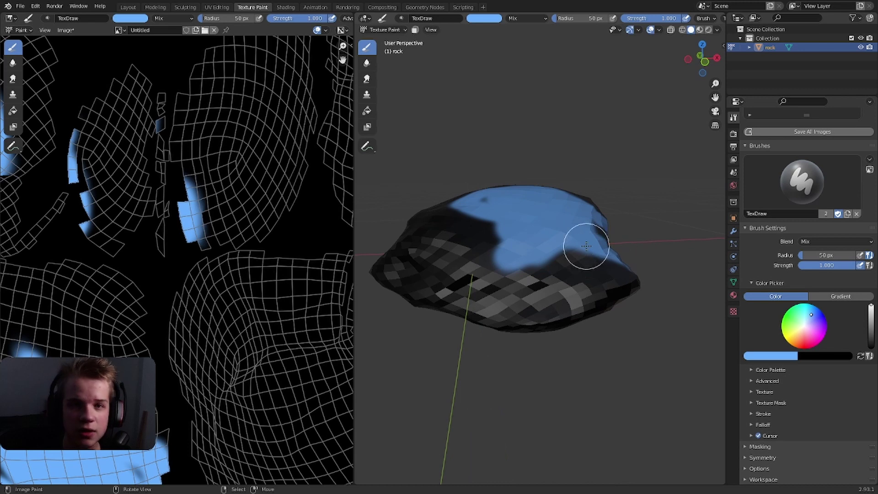
# Swap the brush colours, make the former black secondary colour bright green, and swap back to light blue
pyautogui.click(829, 355)
pyautogui.click(861, 356)
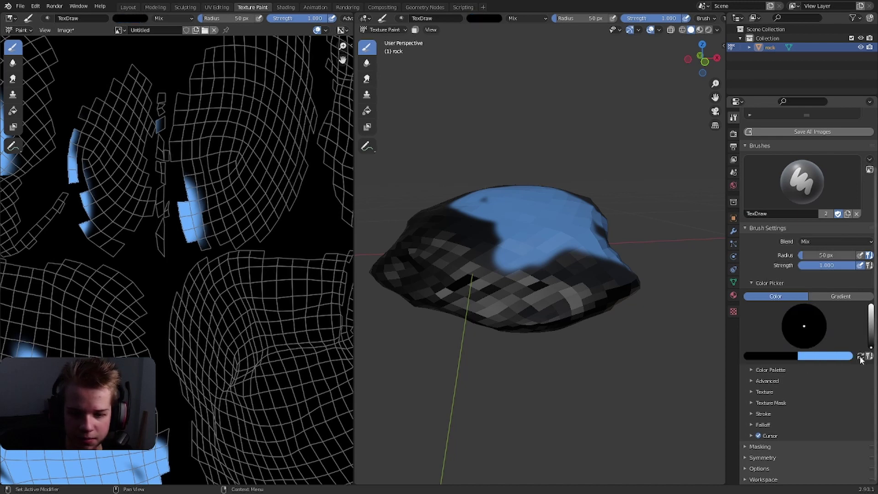
pyautogui.moveTo(871, 347); pyautogui.dragTo(871, 325)
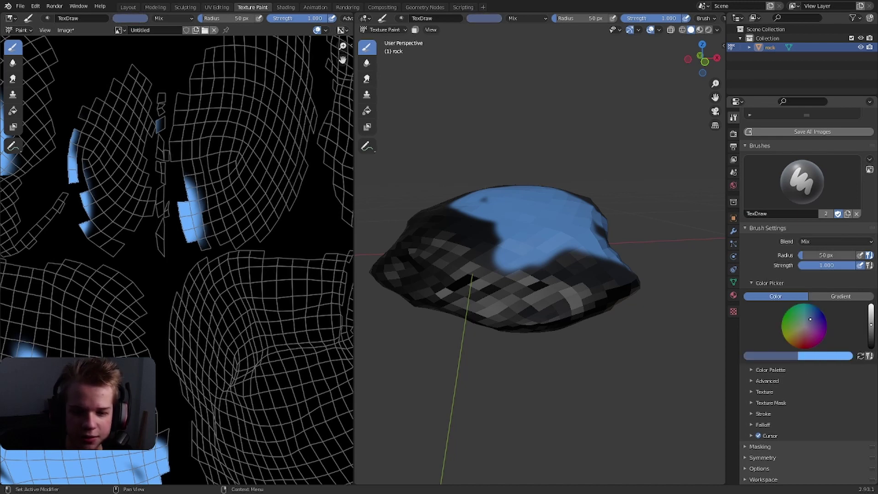
pyautogui.moveTo(811, 320); pyautogui.dragTo(788, 320)
pyautogui.moveTo(870, 325); pyautogui.dragTo(871, 304)
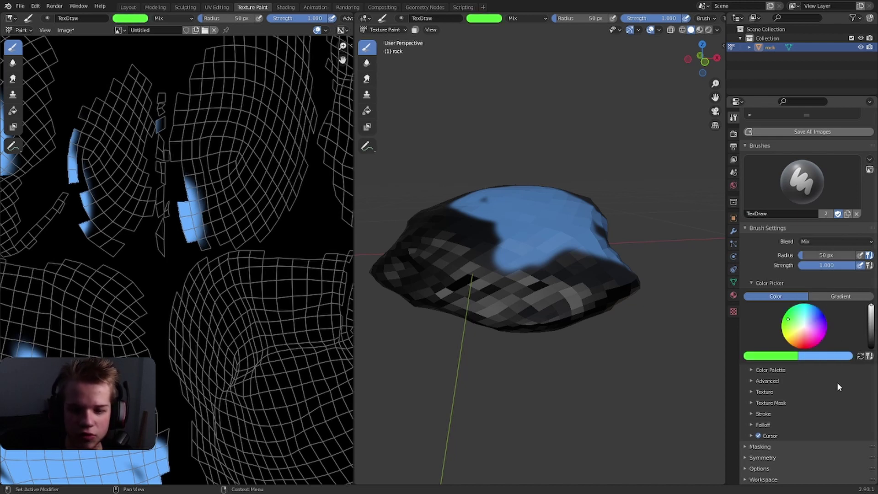
pyautogui.click(860, 357)
# Paint a light blue stroke on the rock's side and two strokes over it with the green secondary colour
pyautogui.moveTo(500, 260); pyautogui.dragTo(469, 263, button='middle')
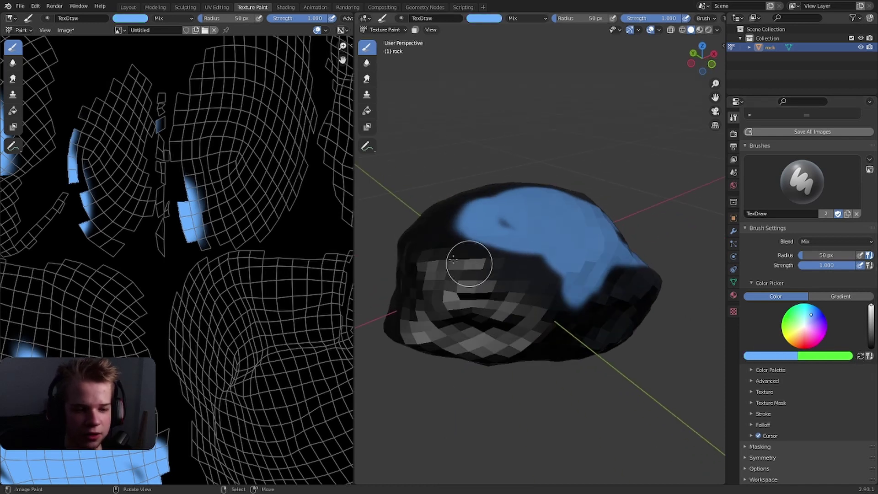
pyautogui.moveTo(469, 264); pyautogui.dragTo(583, 320)
pyautogui.moveTo(535, 210)
pyautogui.keyDown('ctrl'); pyautogui.mouseDown()
pyautogui.moveTo(546, 286)
pyautogui.moveTo(469, 285)
pyautogui.mouseUp(); pyautogui.keyUp('ctrl')
pyautogui.moveTo(593, 242)
pyautogui.keyDown('ctrl'); pyautogui.mouseDown()
pyautogui.moveTo(573, 320)
pyautogui.moveTo(508, 306)
pyautogui.mouseUp(); pyautogui.keyUp('ctrl')
pyautogui.moveTo(572, 306); pyautogui.dragTo(513, 297, button='middle')
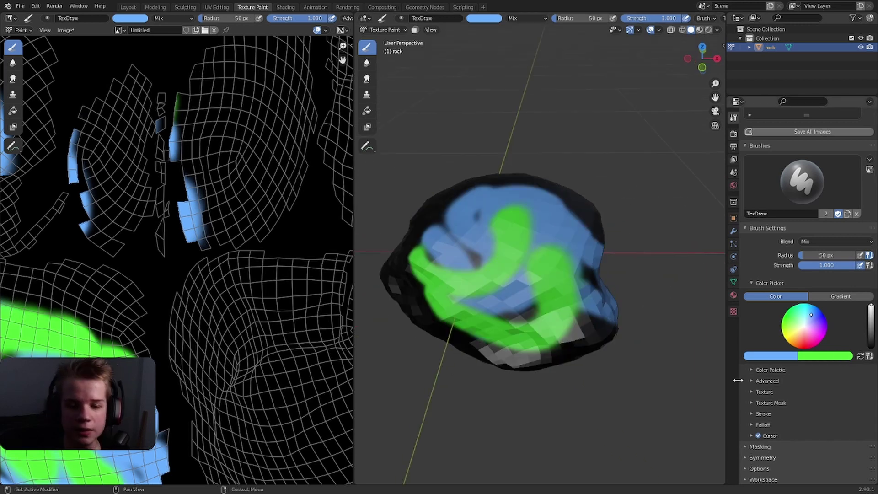
# Create a new colour palette for the brush, look at the swatches of the existing Palette, and return to the new one
pyautogui.click(755, 369)
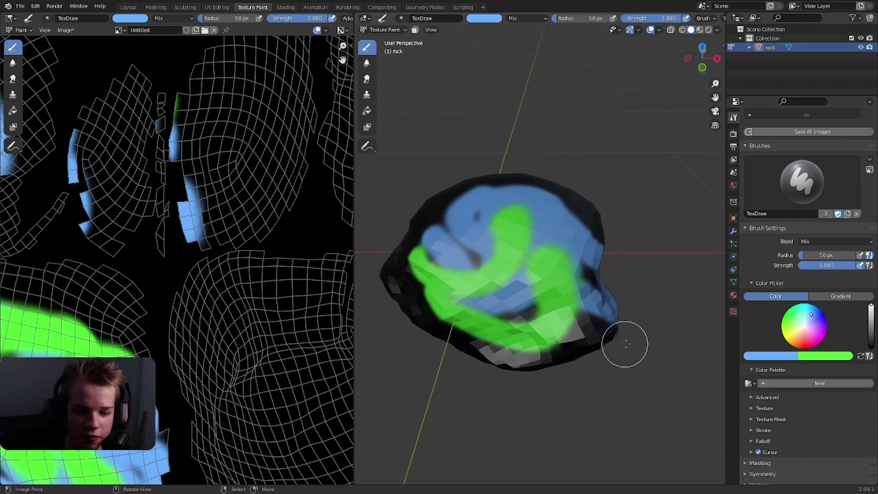
pyautogui.click(792, 383)
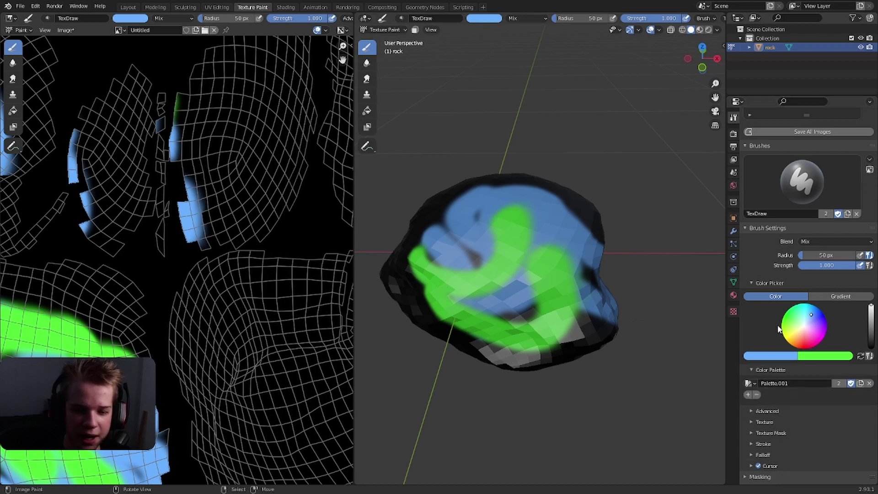
pyautogui.click(749, 383)
pyautogui.click(766, 290)
pyautogui.scroll(-3, 747, 387)
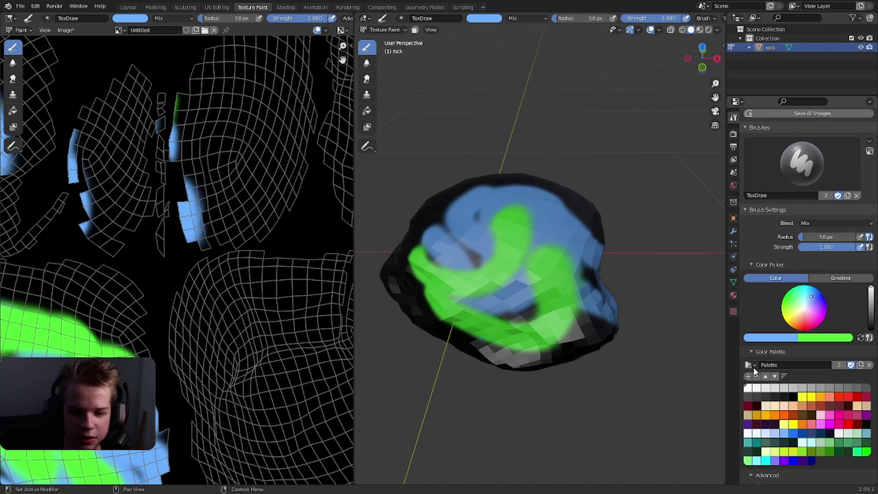
pyautogui.click(748, 328)
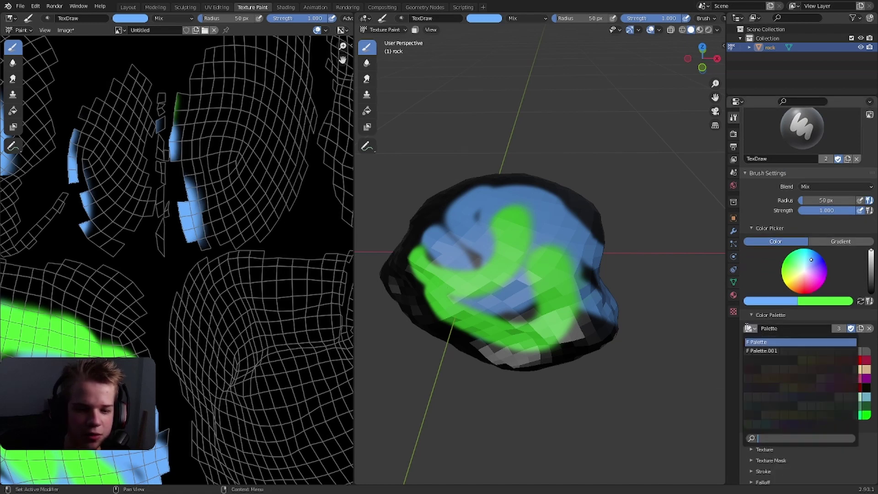
pyautogui.click(781, 361)
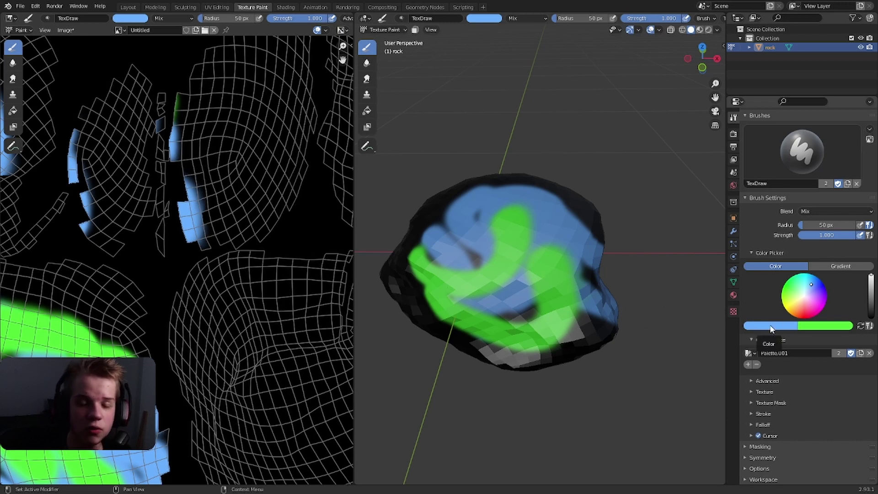
# Add light blue, red, dark blue and pink swatches to the new colour palette
pyautogui.click(748, 365)
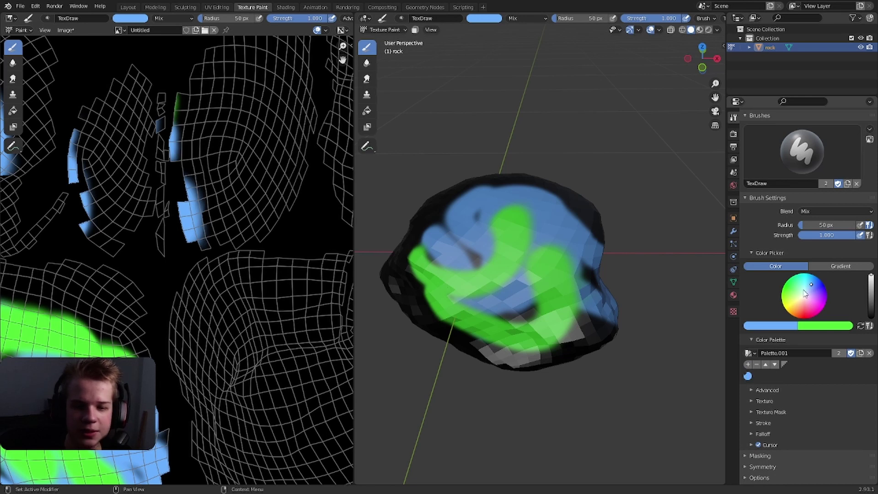
pyautogui.moveTo(815, 303)
pyautogui.mouseDown()
pyautogui.moveTo(806, 299)
pyautogui.moveTo(803, 314)
pyautogui.moveTo(820, 286)
pyautogui.moveTo(811, 298)
pyautogui.mouseUp()
pyautogui.click(748, 365)
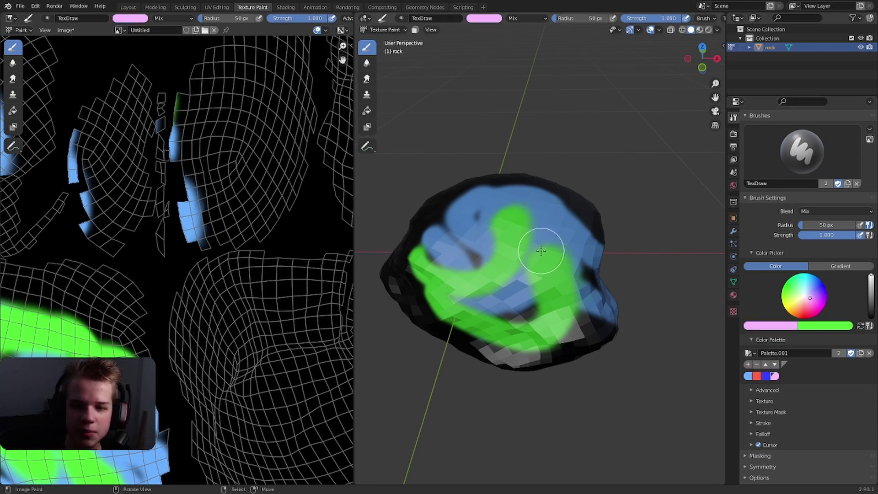
# Sort the palette swatches by hue, saturation and value in turn, ending with the hue order
pyautogui.moveTo(526, 290); pyautogui.dragTo(540, 263, button='middle')
pyautogui.scroll(1, 540, 263)
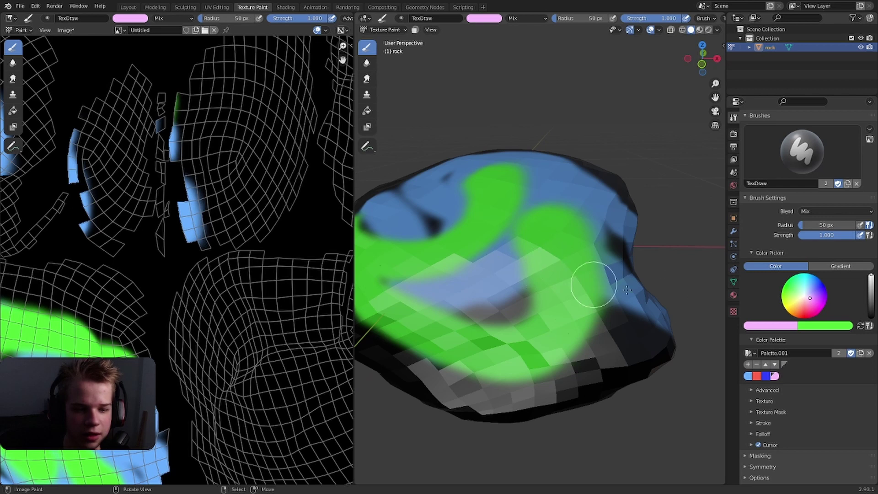
pyautogui.click(785, 365)
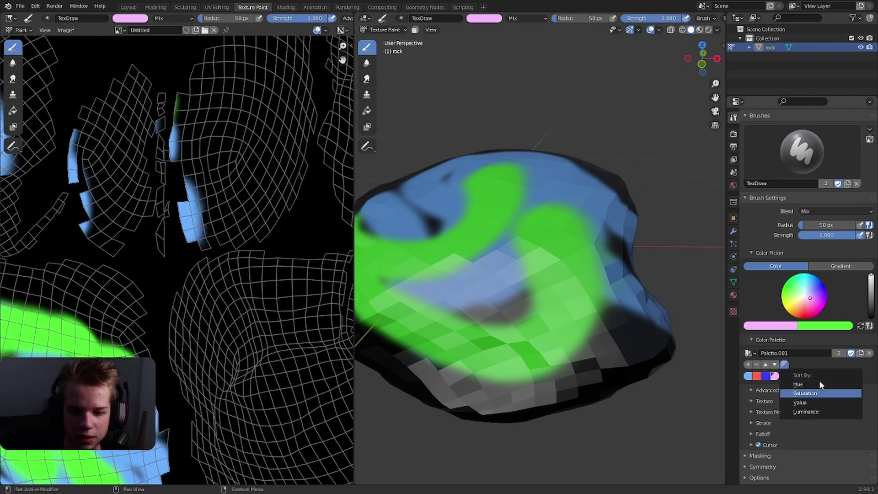
pyautogui.click(807, 386)
pyautogui.click(785, 365)
pyautogui.click(803, 394)
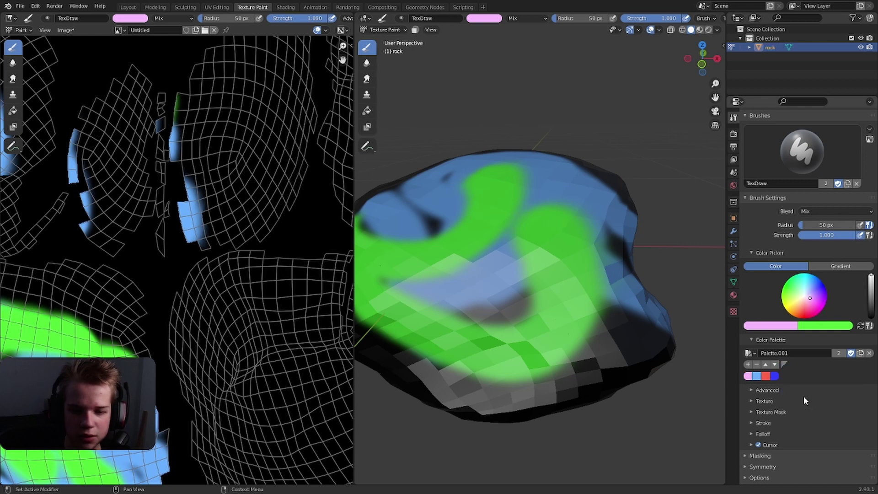
pyautogui.click(784, 366)
pyautogui.click(800, 403)
pyautogui.click(786, 366)
pyautogui.click(799, 385)
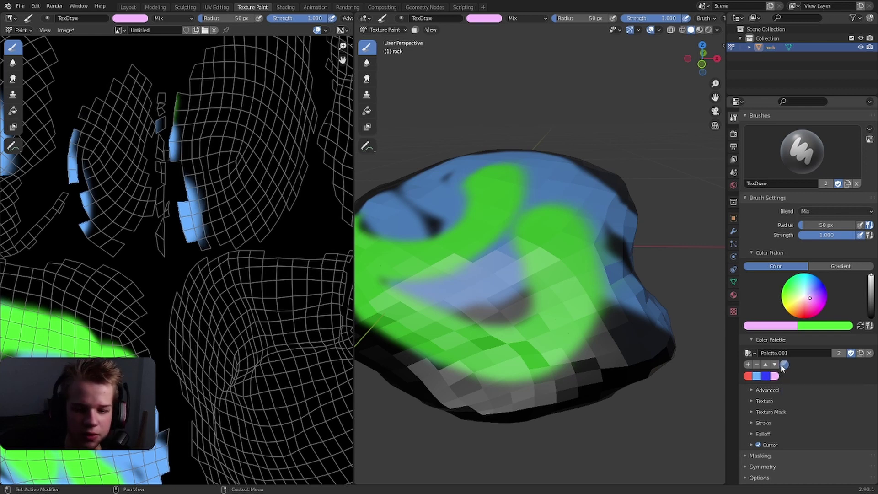
# Paint strokes across the rock using the red, light blue and dark blue palette swatches one after another
pyautogui.scroll(-4, 513, 204)
pyautogui.moveTo(515, 206); pyautogui.dragTo(541, 224, button='middle')
pyautogui.scroll(7, 547, 290)
pyautogui.scroll(-3, 595, 276)
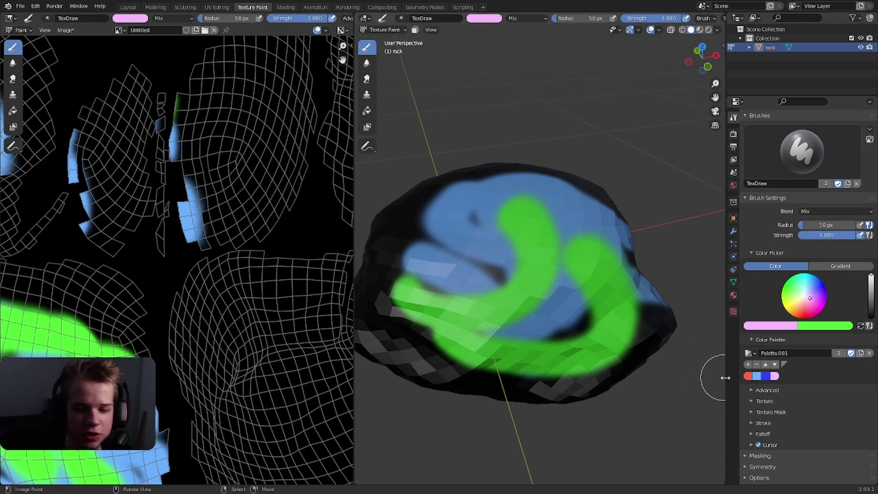
pyautogui.click(748, 376)
pyautogui.moveTo(505, 236); pyautogui.dragTo(431, 311)
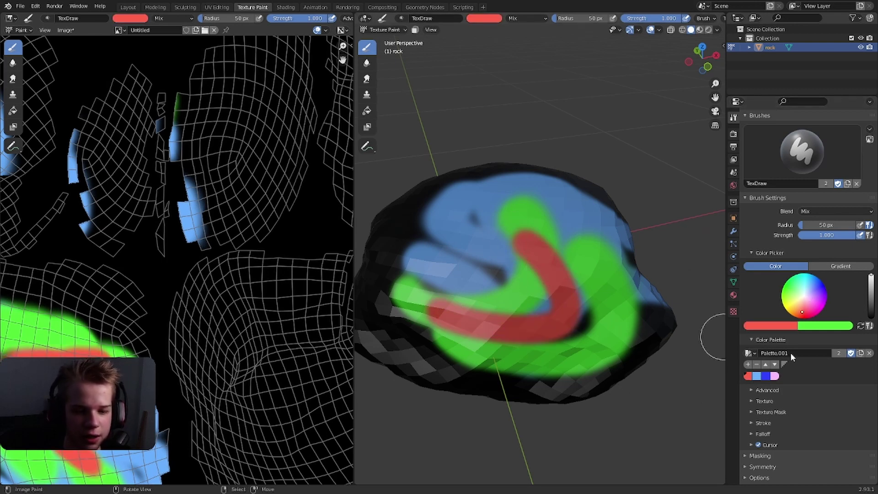
pyautogui.click(758, 376)
pyautogui.moveTo(477, 265); pyautogui.dragTo(499, 295)
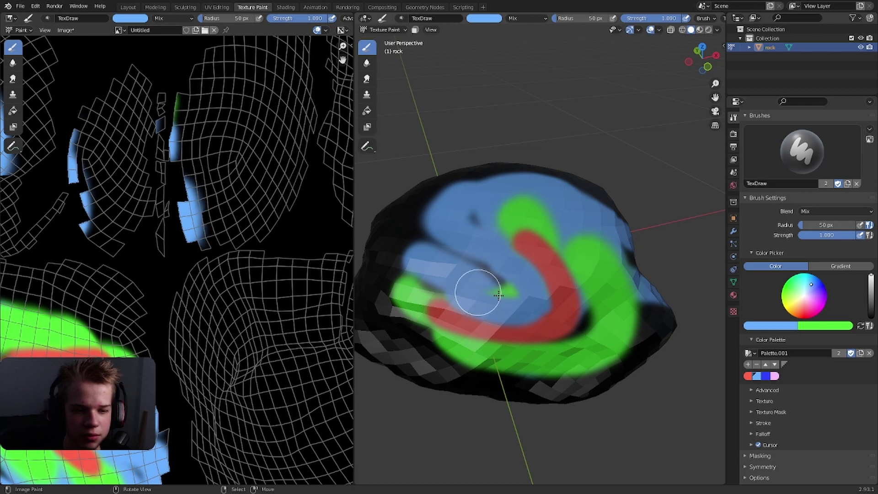
pyautogui.click(765, 377)
pyautogui.moveTo(454, 210)
pyautogui.mouseDown()
pyautogui.moveTo(451, 310)
pyautogui.moveTo(488, 295)
pyautogui.mouseUp()
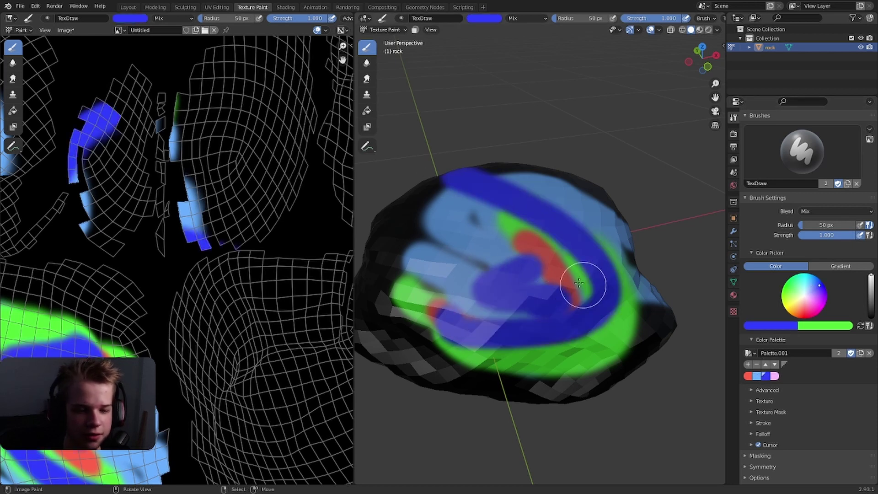
# Lower the brush strength to 0.533 and paint fainter dark blue strokes along the rock's lower edge and another side
pyautogui.scroll(-5, 579, 283)
pyautogui.moveTo(611, 270); pyautogui.dragTo(554, 249, button='middle')
pyautogui.scroll(4, 574, 281)
pyautogui.hotkey('shift', 'f')
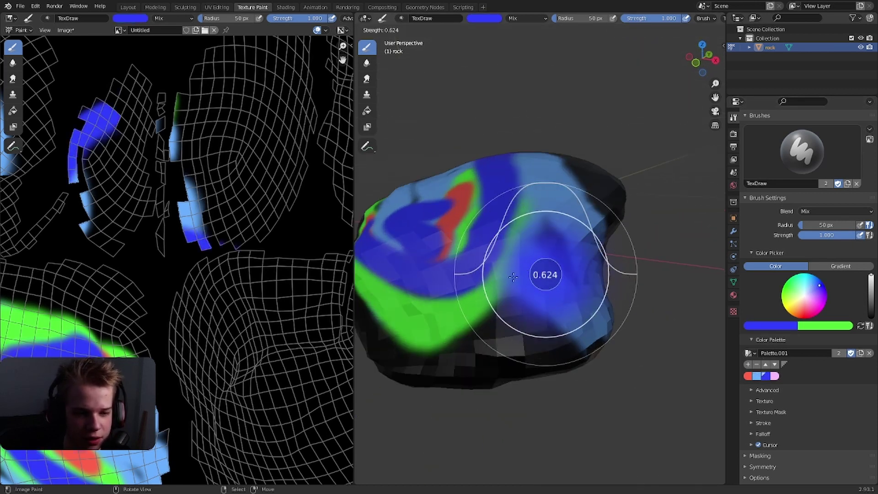
pyautogui.click(514, 277)
pyautogui.moveTo(542, 274)
pyautogui.mouseDown()
pyautogui.moveTo(496, 330)
pyautogui.moveTo(445, 341)
pyautogui.moveTo(502, 349)
pyautogui.moveTo(441, 381)
pyautogui.mouseUp()
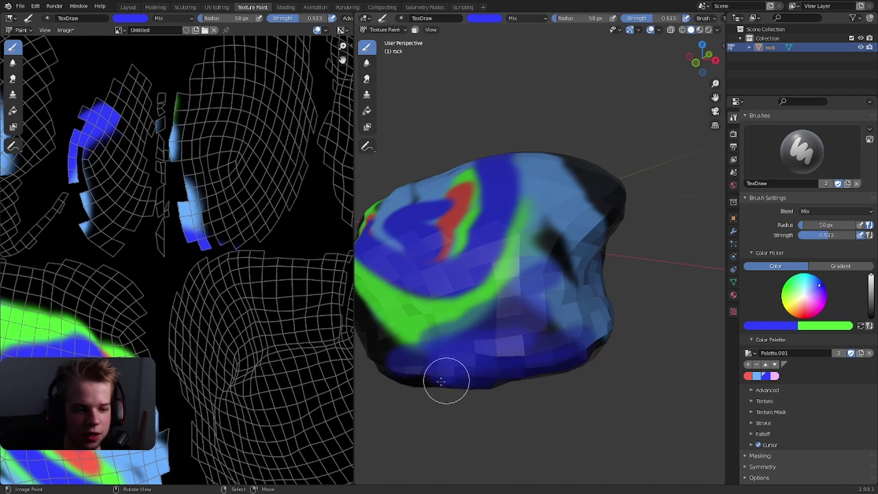
pyautogui.moveTo(591, 367); pyautogui.dragTo(550, 148, button='middle')
pyautogui.moveTo(506, 148)
pyautogui.mouseDown()
pyautogui.moveTo(498, 161)
pyautogui.moveTo(405, 201)
pyautogui.mouseUp()
pyautogui.click(802, 159)
# Expand the brush's Texture settings and create a new texture for the brush
pyautogui.moveTo(417, 163)
pyautogui.mouseDown(button='middle')
pyautogui.moveTo(608, 200)
pyautogui.moveTo(625, 296)
pyautogui.moveTo(547, 267)
pyautogui.moveTo(735, 388)
pyautogui.mouseUp(button='middle')
pyautogui.scroll(-1, 778, 393)
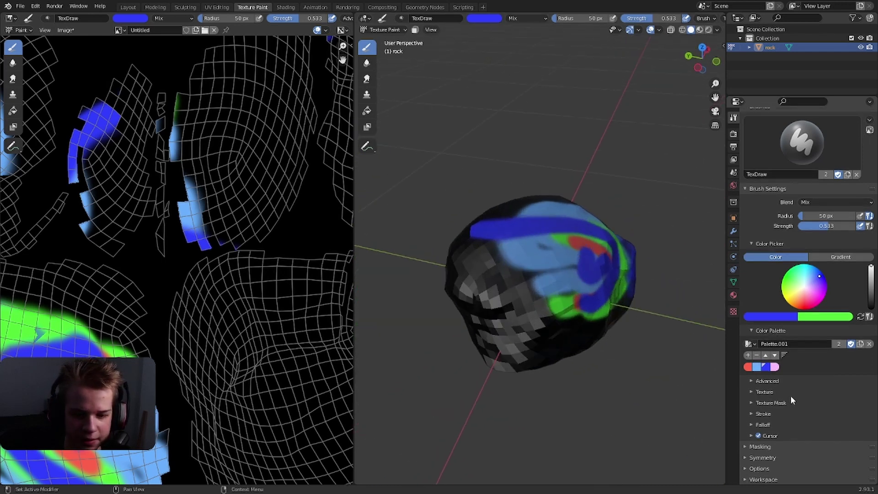
pyautogui.click(764, 392)
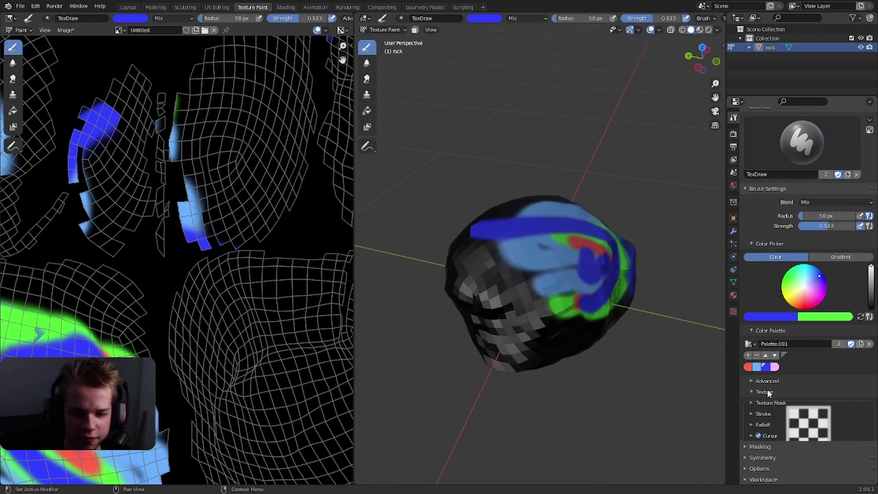
pyautogui.scroll(-5, 787, 388)
pyautogui.scroll(-2, 545, 295)
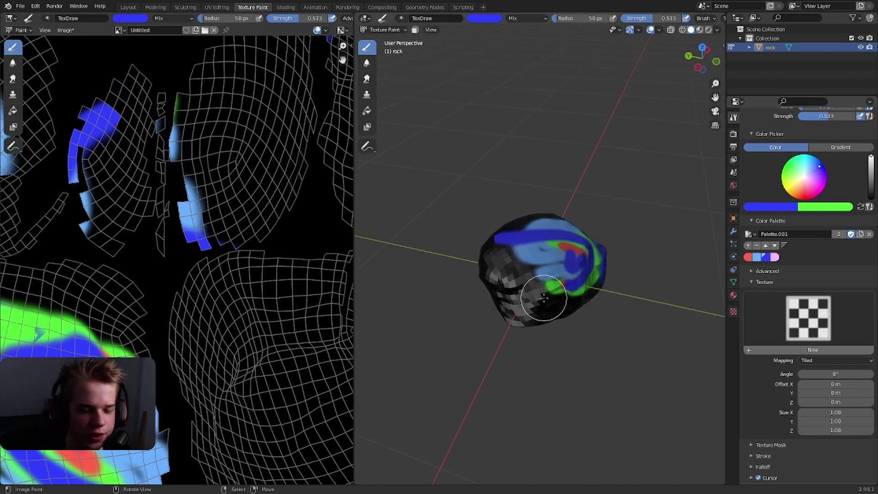
pyautogui.scroll(2, 543, 298)
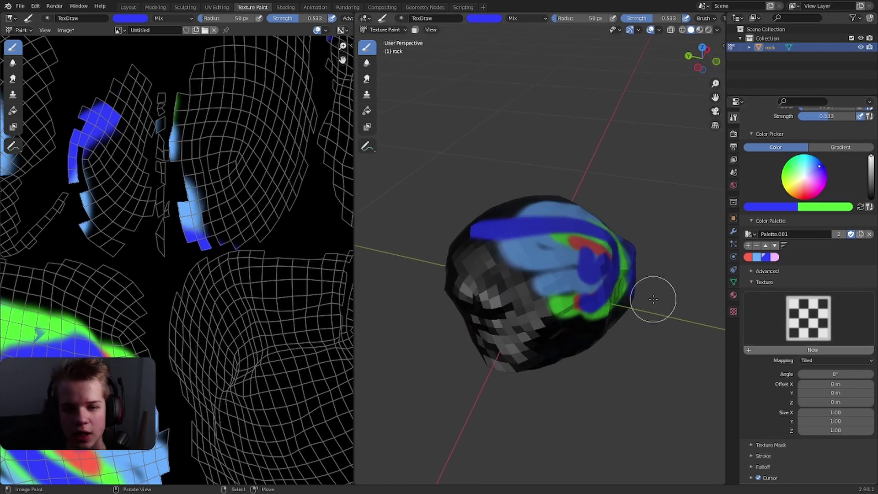
pyautogui.click(813, 350)
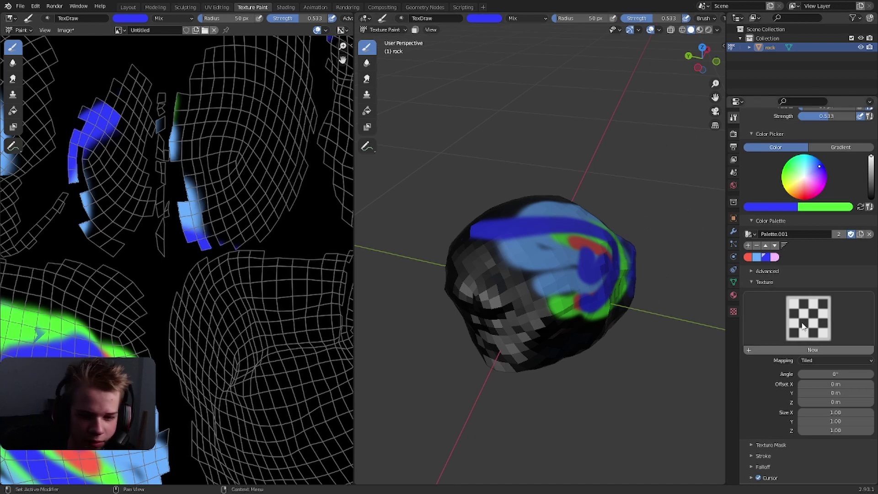
# Load the Evidence-Based 1024x400 JPG skin image from the desktop folder into the new brush texture
pyautogui.click(734, 312)
pyautogui.click(841, 290)
pyautogui.click(417, 266)
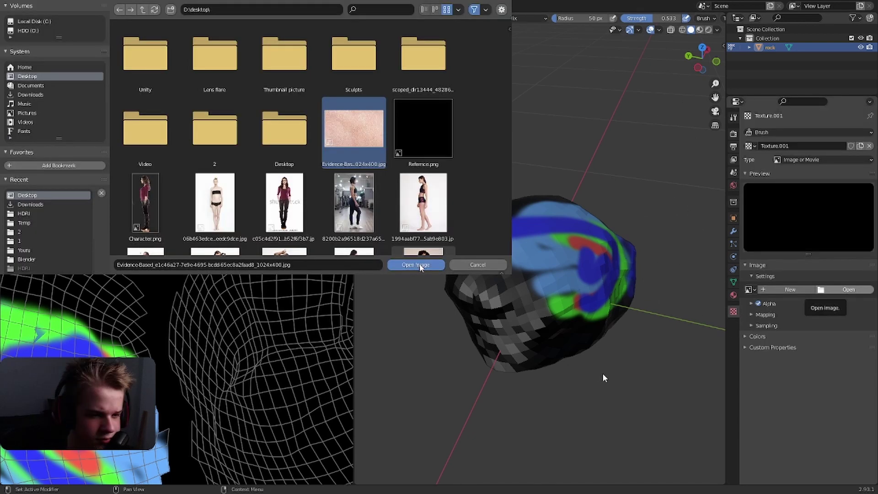
# Assign the skin image texture Texture.001 to the TexDraw brush in its Texture settings
pyautogui.click(733, 117)
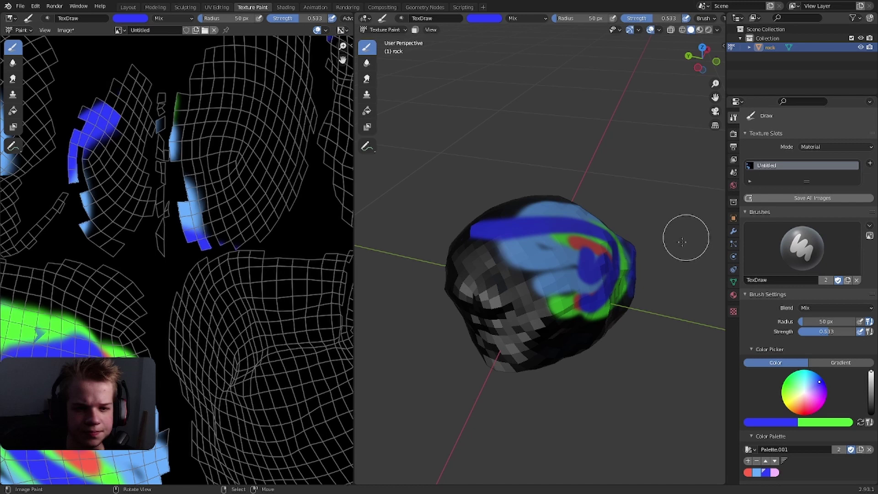
pyautogui.scroll(-8, 795, 256)
pyautogui.click(810, 330)
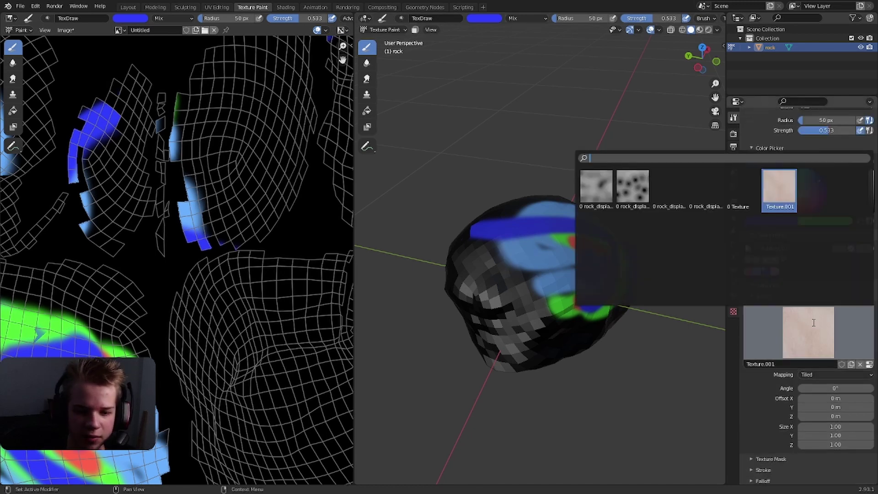
pyautogui.click(776, 191)
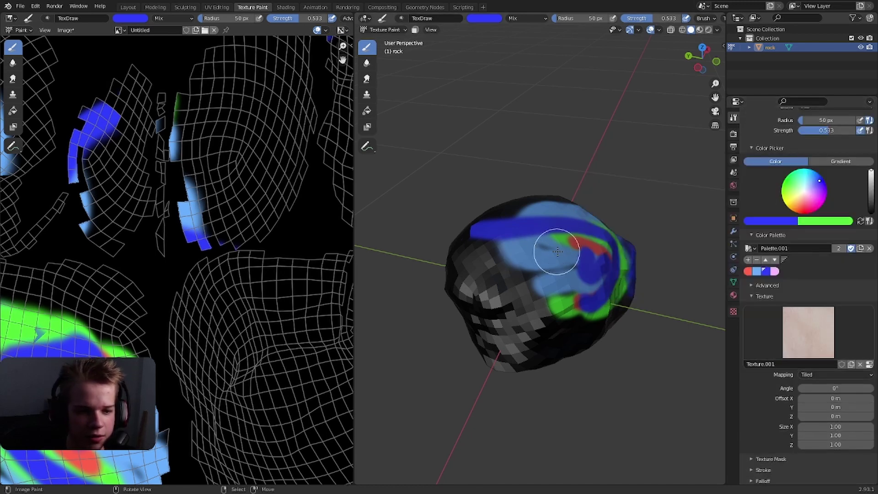
# Undo a first test stroke, set the brush radius to 181 px and paint a large dark blue textured stroke across the rock
pyautogui.moveTo(581, 247)
pyautogui.mouseDown()
pyautogui.moveTo(585, 294)
pyautogui.moveTo(637, 286)
pyautogui.mouseUp()
pyautogui.hotkey('ctrl', 'z')
pyautogui.scroll(3, 638, 284)
pyautogui.moveTo(549, 285); pyautogui.dragTo(487, 289, button='middle')
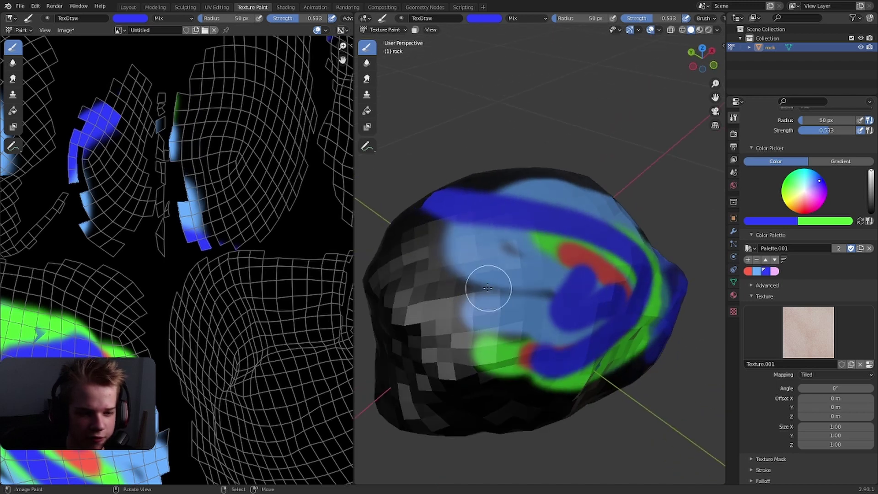
pyautogui.press('f')
pyautogui.click(532, 242)
pyautogui.moveTo(530, 243)
pyautogui.mouseDown()
pyautogui.moveTo(556, 267)
pyautogui.moveTo(510, 345)
pyautogui.mouseUp()
pyautogui.scroll(3, 561, 324)
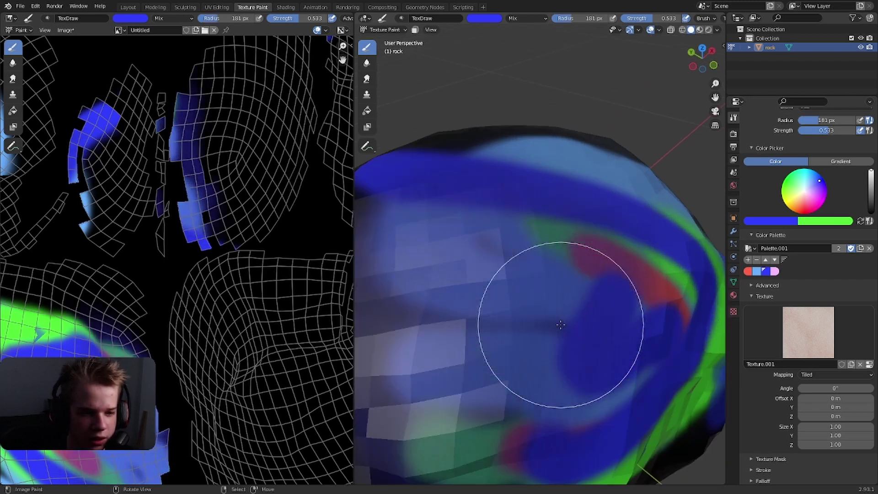
pyautogui.scroll(5, 561, 325)
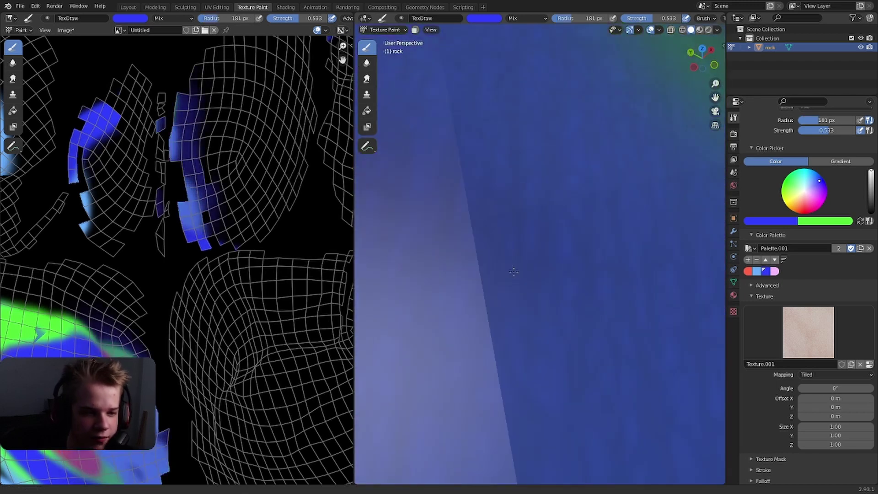
pyautogui.scroll(-3, 514, 272)
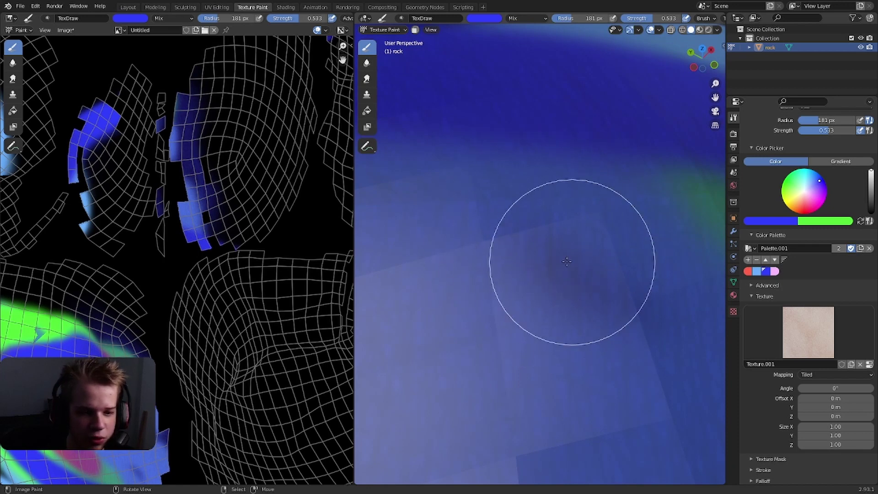
pyautogui.scroll(-4, 566, 261)
# Set the brush colour to white and collapse the Color Palette and Texture settings
pyautogui.moveTo(806, 193); pyautogui.dragTo(805, 192)
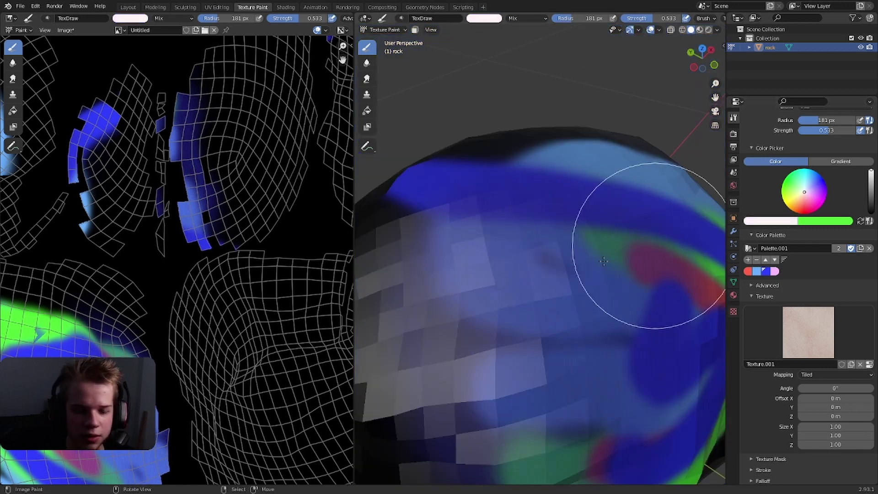
pyautogui.scroll(-4, 649, 248)
pyautogui.click(769, 234)
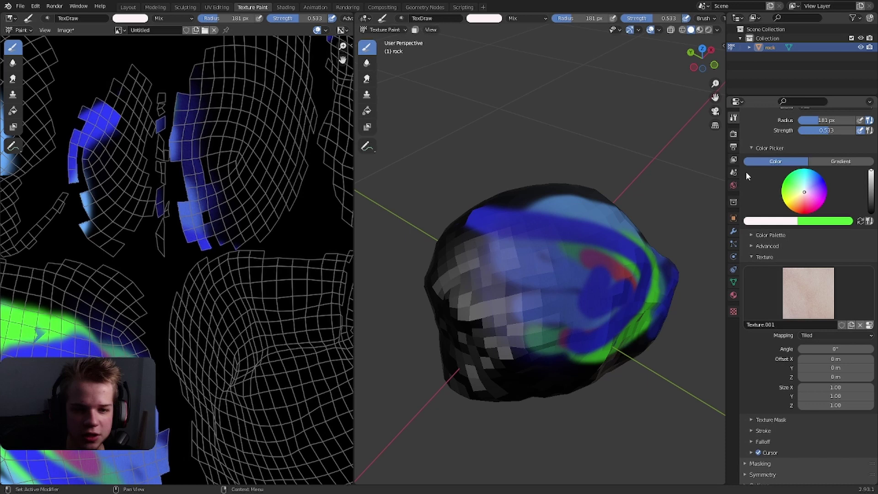
pyautogui.click(761, 222)
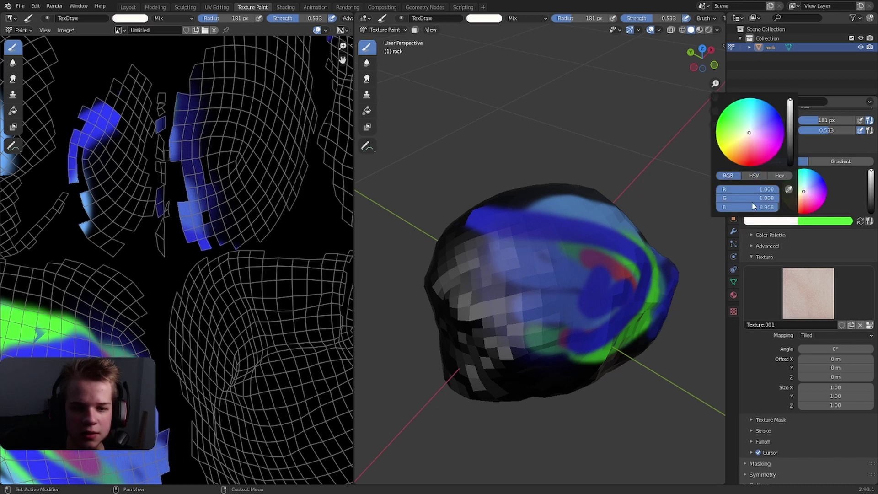
pyautogui.click(759, 256)
pyautogui.scroll(-3, 549, 250)
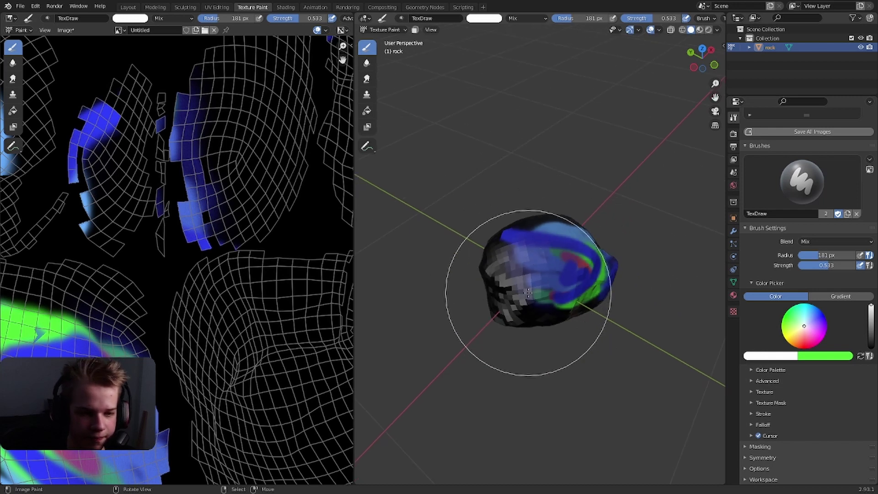
# Set the brush radius to 114 px and paint the skin texture over the coloured side of the rock
pyautogui.scroll(3, 529, 292)
pyautogui.press('f')
pyautogui.click(597, 300)
pyautogui.moveTo(574, 257)
pyautogui.mouseDown()
pyautogui.moveTo(517, 281)
pyautogui.moveTo(588, 265)
pyautogui.moveTo(617, 284)
pyautogui.mouseUp()
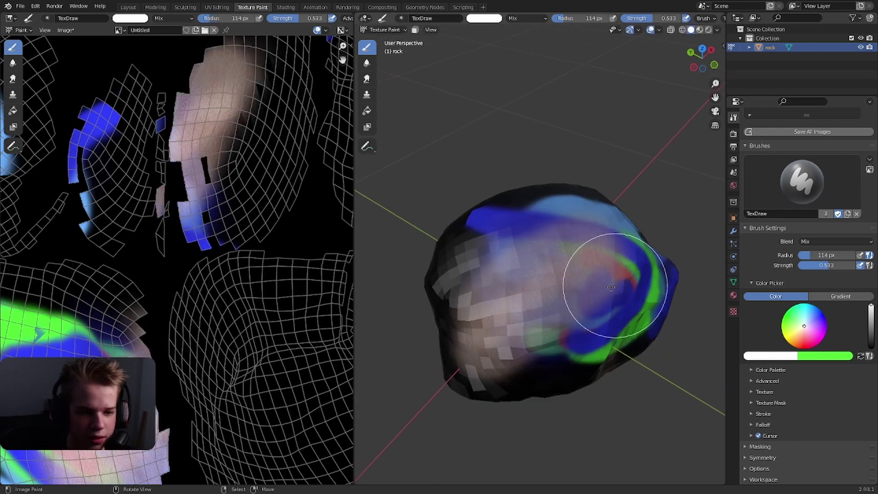
# Raise the brush strength to 1.000 and cover the rock's sides with the skin texture
pyautogui.hotkey('shift', 'f')
pyautogui.click(528, 306)
pyautogui.moveTo(528, 306)
pyautogui.mouseDown()
pyautogui.moveTo(569, 274)
pyautogui.moveTo(514, 372)
pyautogui.moveTo(534, 241)
pyautogui.moveTo(512, 235)
pyautogui.moveTo(465, 250)
pyautogui.moveTo(476, 405)
pyautogui.moveTo(465, 275)
pyautogui.mouseUp()
pyautogui.moveTo(465, 274)
pyautogui.mouseDown(button='middle')
pyautogui.moveTo(574, 344)
pyautogui.moveTo(569, 304)
pyautogui.moveTo(614, 284)
pyautogui.moveTo(598, 333)
pyautogui.moveTo(598, 307)
pyautogui.moveTo(589, 305)
pyautogui.mouseUp(button='middle')
pyautogui.moveTo(543, 284)
pyautogui.mouseDown()
pyautogui.moveTo(542, 328)
pyautogui.moveTo(502, 333)
pyautogui.mouseUp()
# Expand the brush's Texture settings and examine the painted skin texture up close
pyautogui.click(765, 391)
pyautogui.scroll(-5, 771, 379)
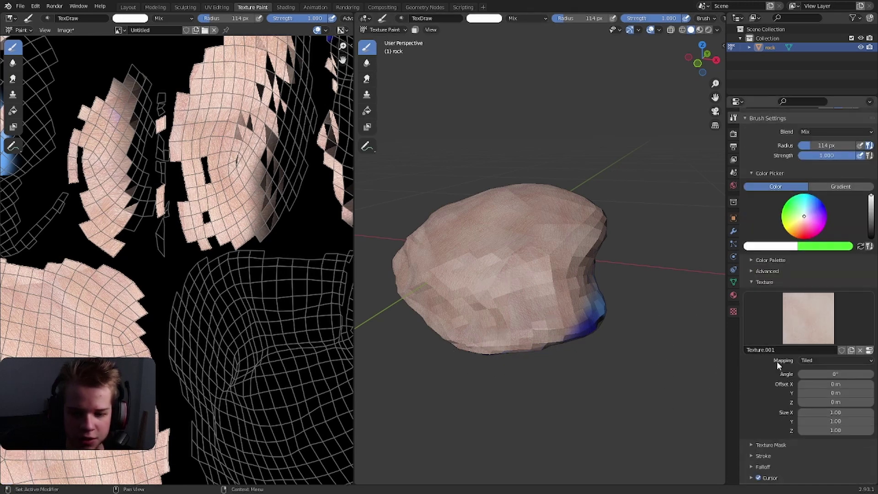
pyautogui.click(814, 361)
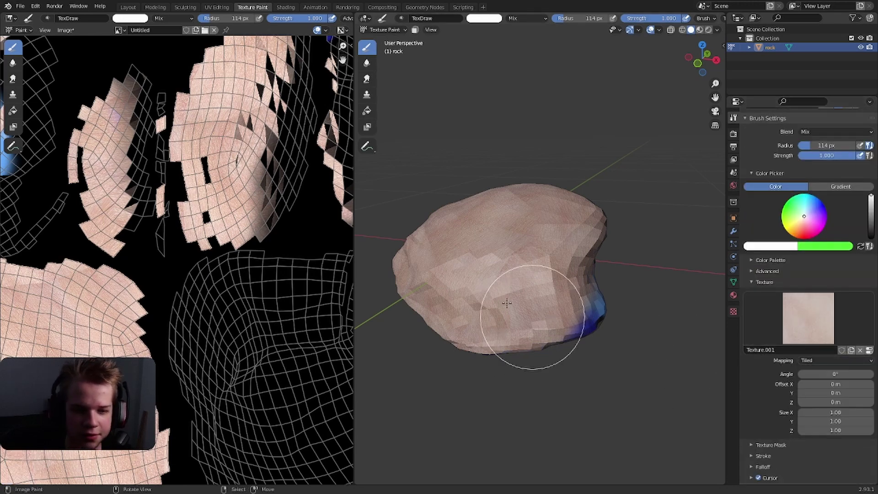
pyautogui.scroll(6, 535, 275)
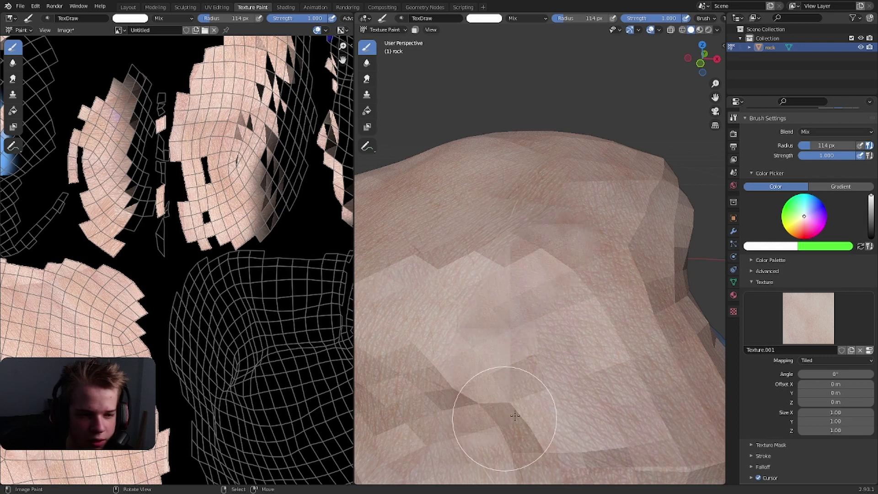
pyautogui.scroll(-5, 569, 369)
# Switch the brush texture mapping to View Plane and paint over the rock
pyautogui.click(833, 363)
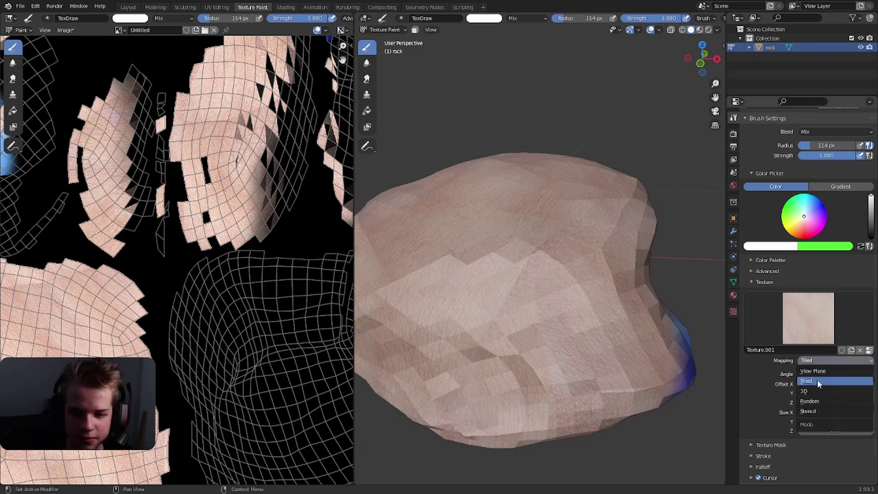
pyautogui.click(817, 381)
pyautogui.click(814, 361)
pyautogui.click(823, 371)
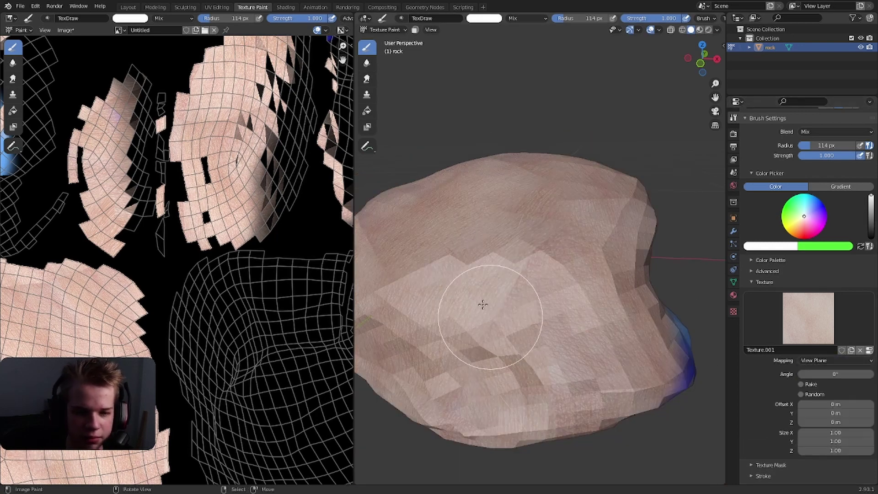
pyautogui.scroll(-3, 482, 236)
pyautogui.moveTo(669, 361)
pyautogui.mouseDown()
pyautogui.moveTo(532, 192)
pyautogui.moveTo(514, 316)
pyautogui.moveTo(439, 230)
pyautogui.moveTo(493, 222)
pyautogui.mouseUp()
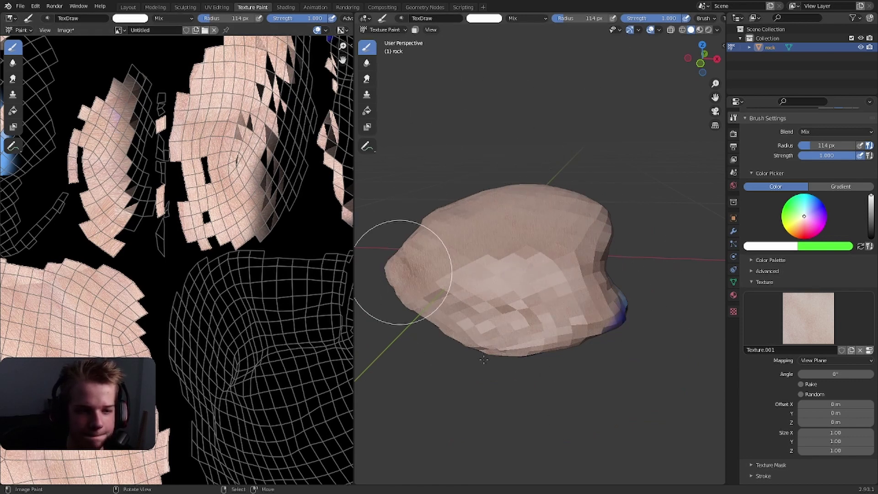
# Switch the brush texture mapping to Stencil, reposition the stencil and paint through it onto the rock
pyautogui.click(823, 361)
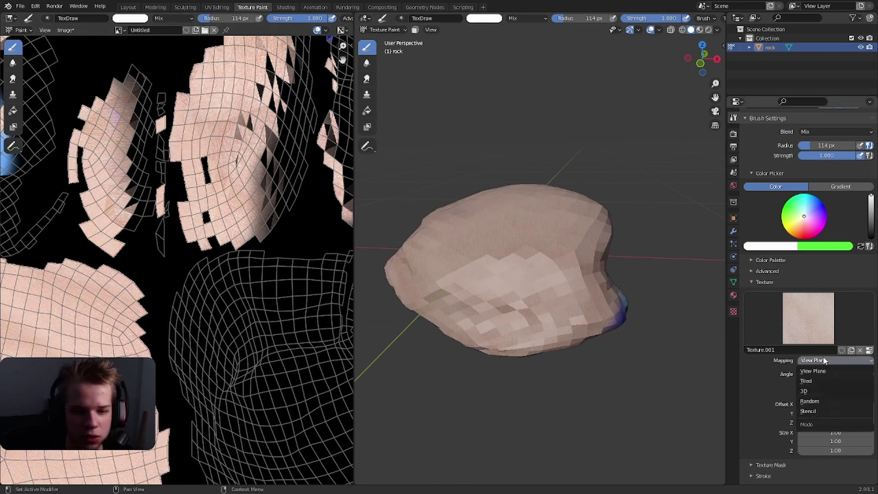
pyautogui.click(829, 414)
pyautogui.moveTo(504, 301); pyautogui.dragTo(549, 246, button='right')
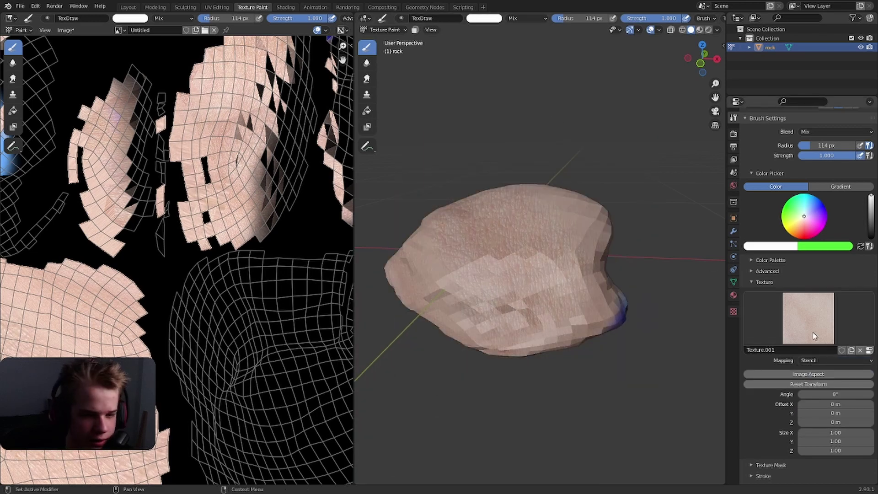
# Fit the stencil to the image's aspect and reset its transform
pyautogui.click(796, 374)
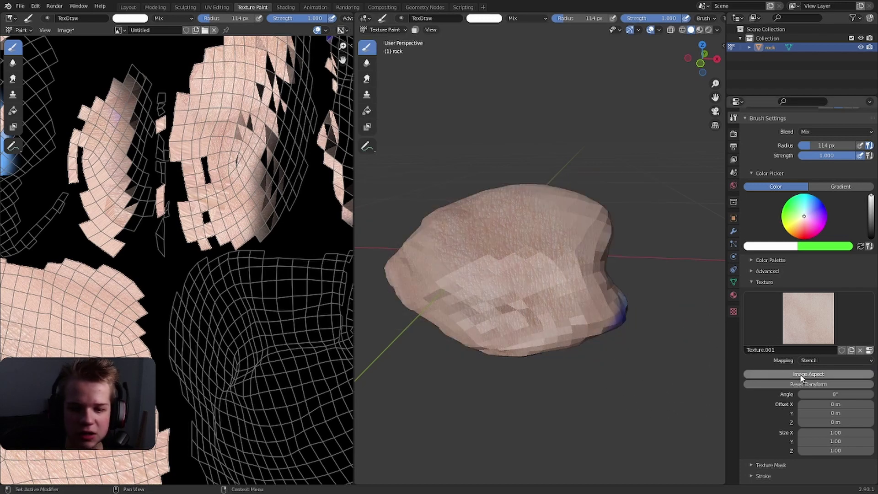
pyautogui.moveTo(637, 353); pyautogui.dragTo(534, 295, button='middle')
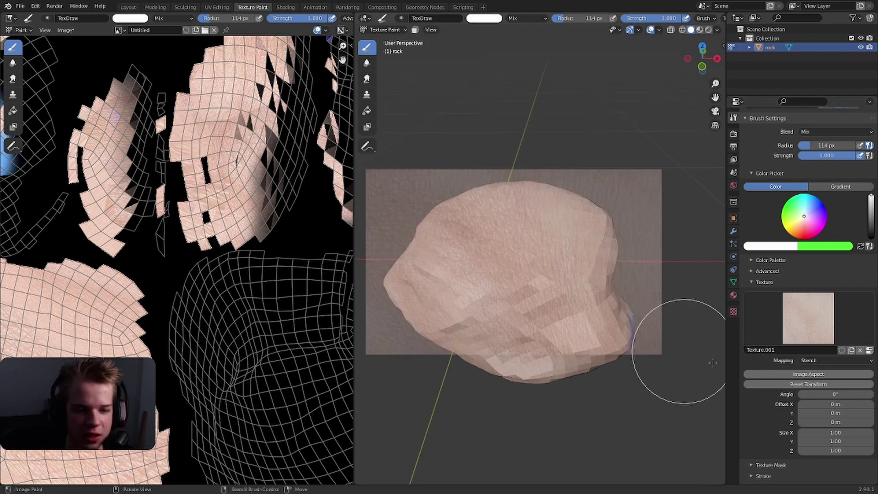
pyautogui.click(809, 384)
pyautogui.moveTo(471, 281); pyautogui.dragTo(536, 256, button='middle')
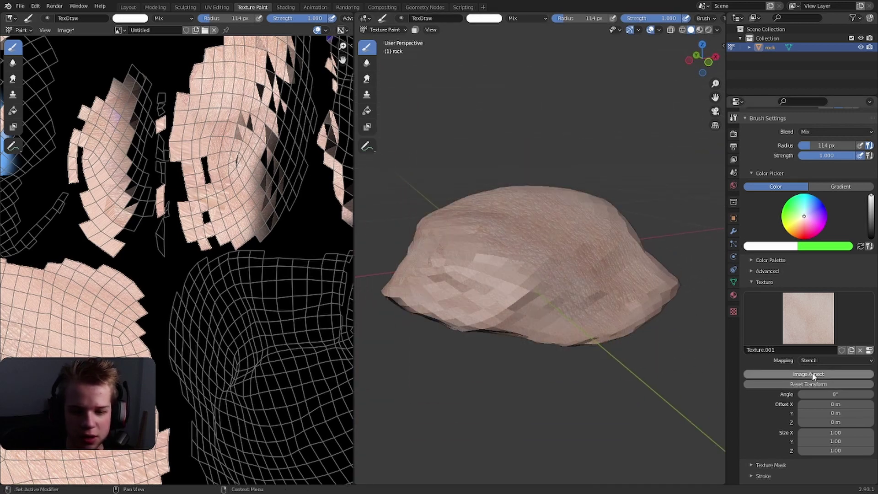
pyautogui.moveTo(547, 248); pyautogui.dragTo(539, 254, button='middle')
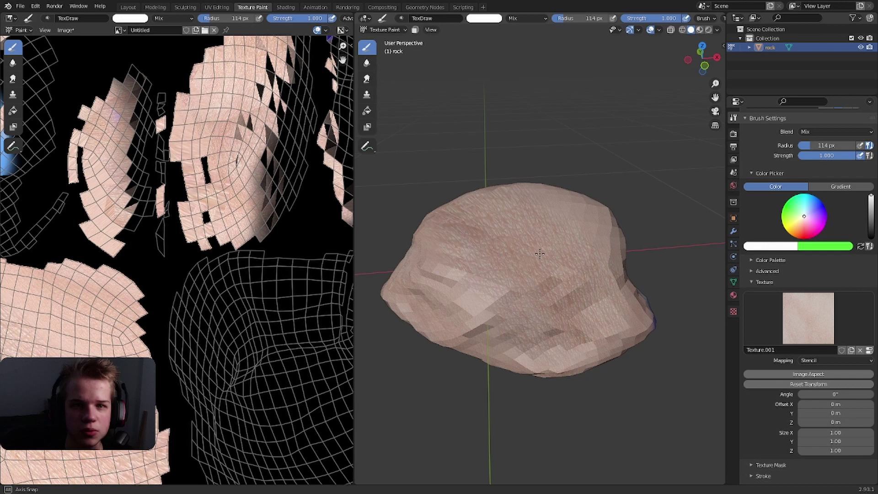
# Switch the brush texture mapping to Random and paint over the front of the rock
pyautogui.click(815, 361)
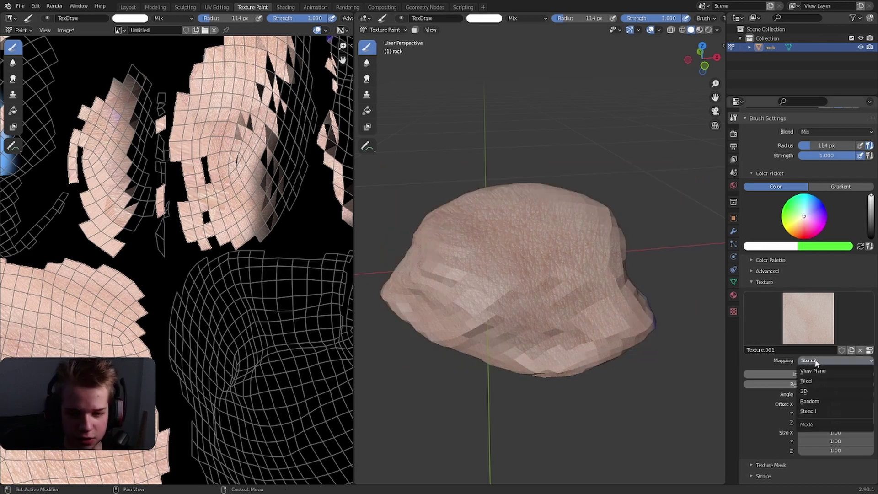
pyautogui.click(826, 402)
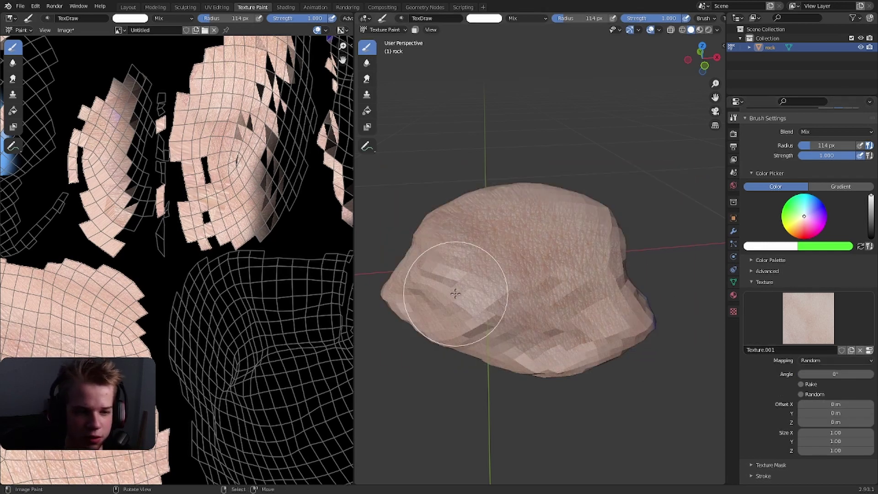
pyautogui.moveTo(456, 293)
pyautogui.mouseDown()
pyautogui.moveTo(584, 245)
pyautogui.moveTo(598, 314)
pyautogui.moveTo(481, 172)
pyautogui.moveTo(469, 288)
pyautogui.mouseUp()
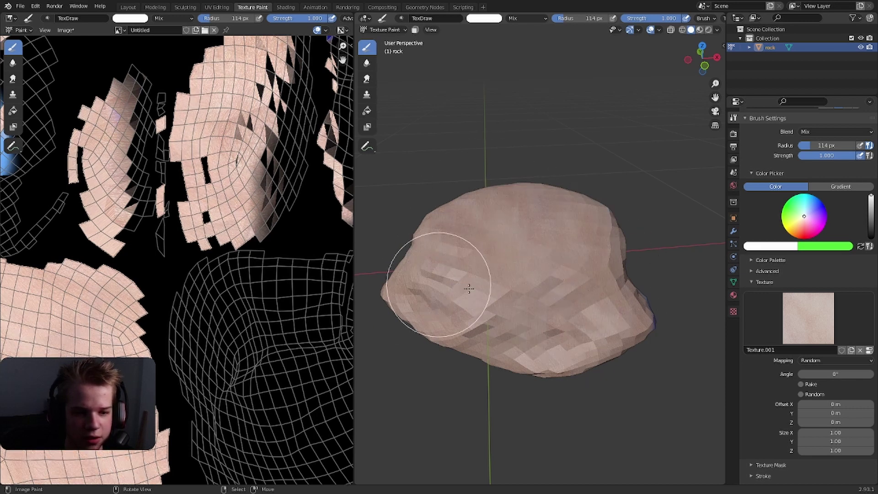
# Try a stroke with the texture mapping set to 3D, undo it and set the mapping to Tiled
pyautogui.click(826, 361)
pyautogui.click(813, 394)
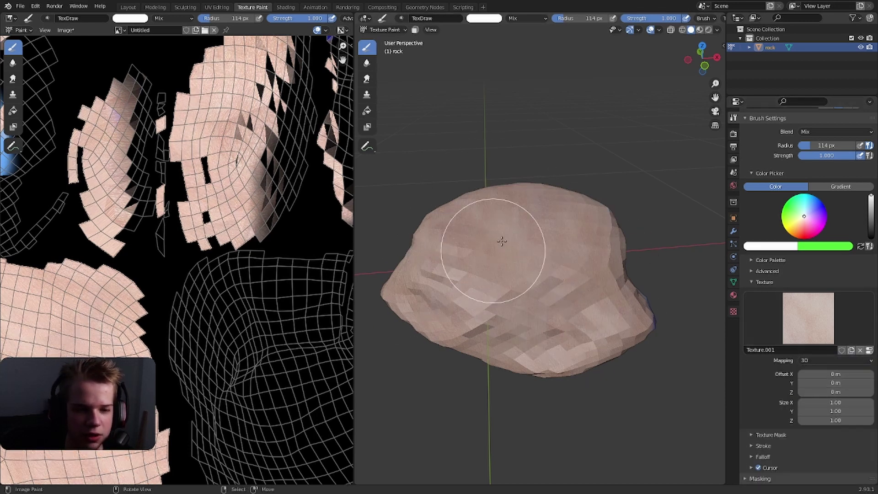
pyautogui.moveTo(480, 235)
pyautogui.mouseDown()
pyautogui.moveTo(462, 255)
pyautogui.moveTo(435, 259)
pyautogui.moveTo(577, 234)
pyautogui.mouseUp()
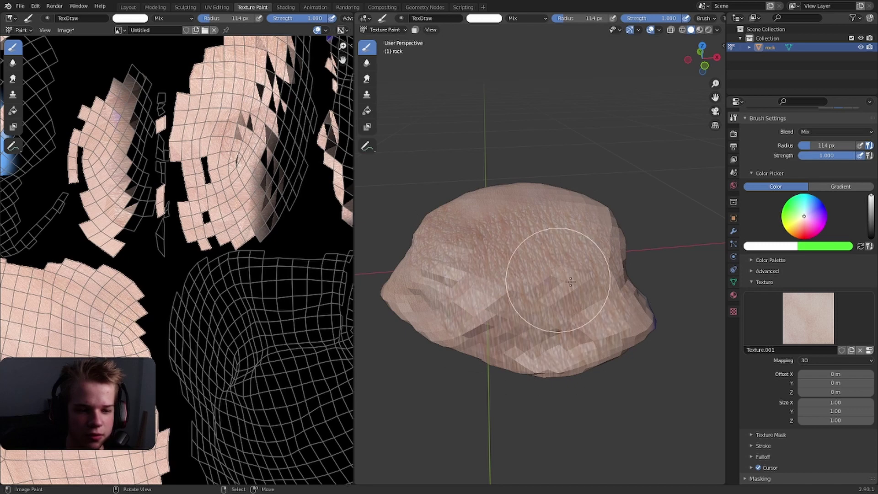
pyautogui.hotkey('ctrl', 'z')
pyautogui.click(817, 361)
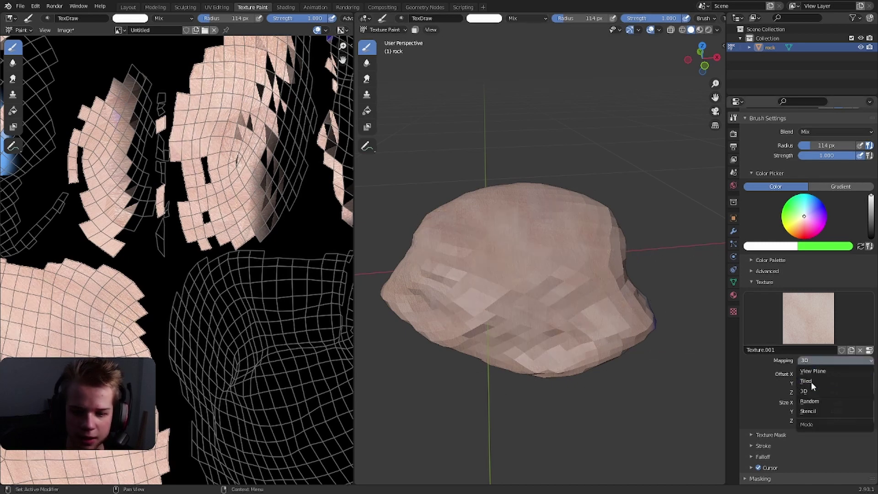
pyautogui.click(811, 382)
# Clear the brush's texture and create a new texture for the brush's Texture Mask
pyautogui.scroll(-2, 750, 367)
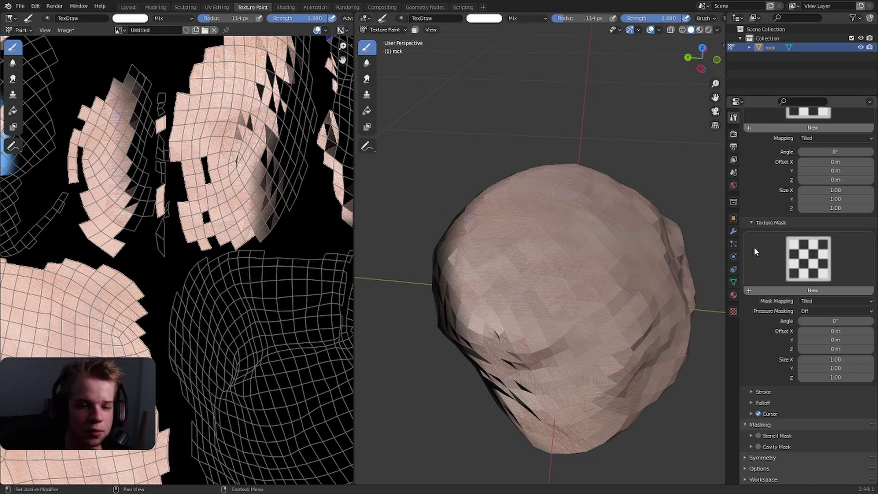
pyautogui.scroll(7, 796, 338)
pyautogui.scroll(-2, 796, 337)
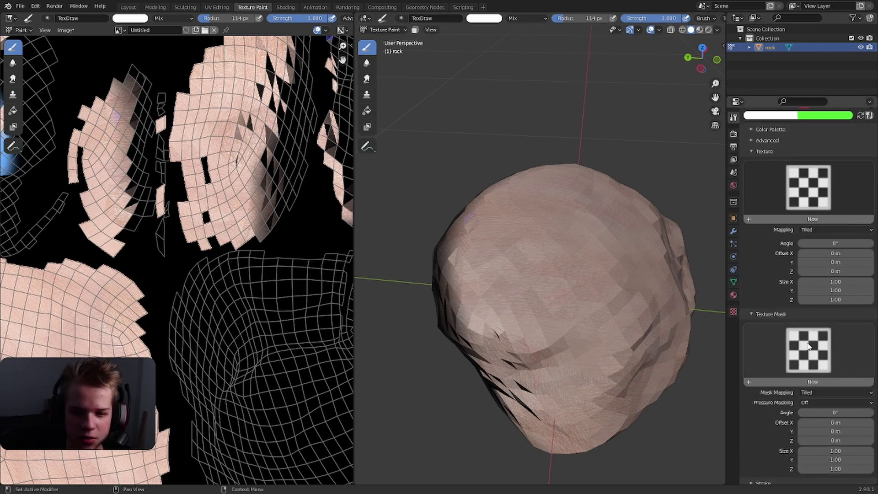
pyautogui.click(801, 341)
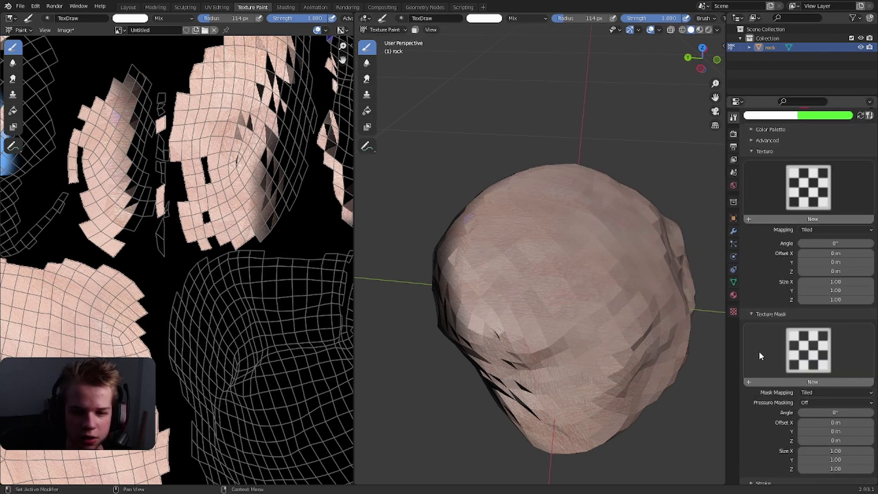
pyautogui.click(762, 382)
# Load the 512 x 512 cracked-surface JPG from the desktop folder into the new brush mask texture
pyautogui.click(734, 311)
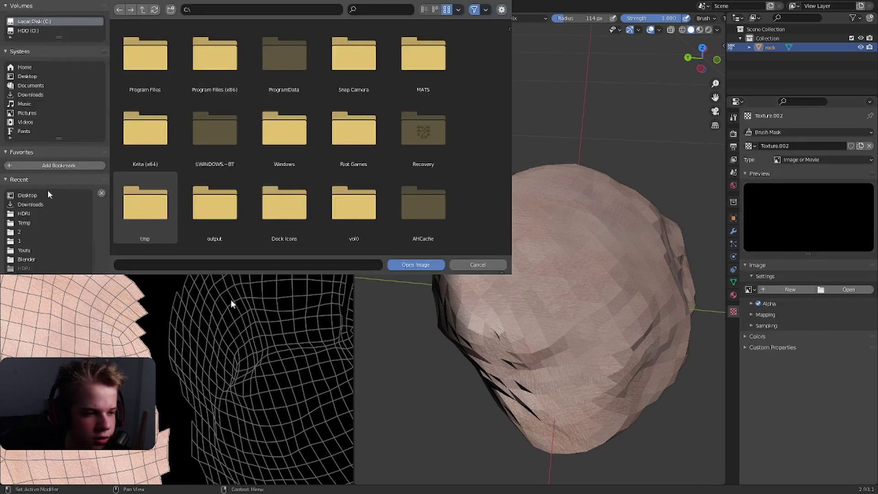
pyautogui.click(48, 195)
pyautogui.click(348, 139)
pyautogui.click(415, 265)
pyautogui.scroll(-3, 599, 357)
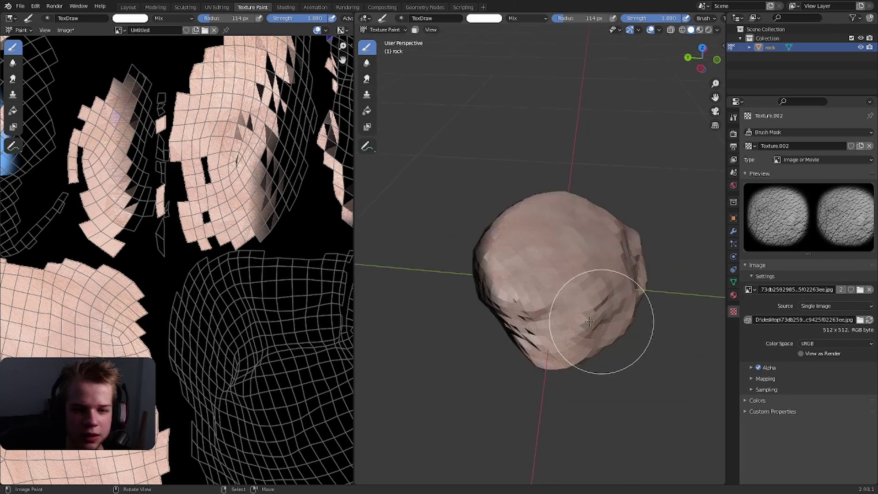
# Set the brush colour to pale yellow and dab it through the texture mask across the rock's upper surface
pyautogui.click(733, 117)
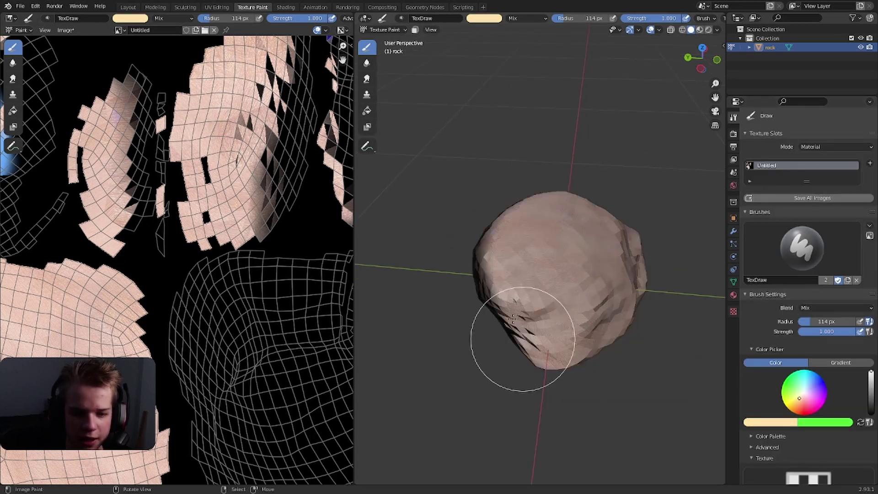
pyautogui.scroll(4, 524, 337)
pyautogui.moveTo(549, 203)
pyautogui.mouseDown()
pyautogui.moveTo(584, 310)
pyautogui.moveTo(532, 266)
pyautogui.moveTo(649, 302)
pyautogui.mouseUp()
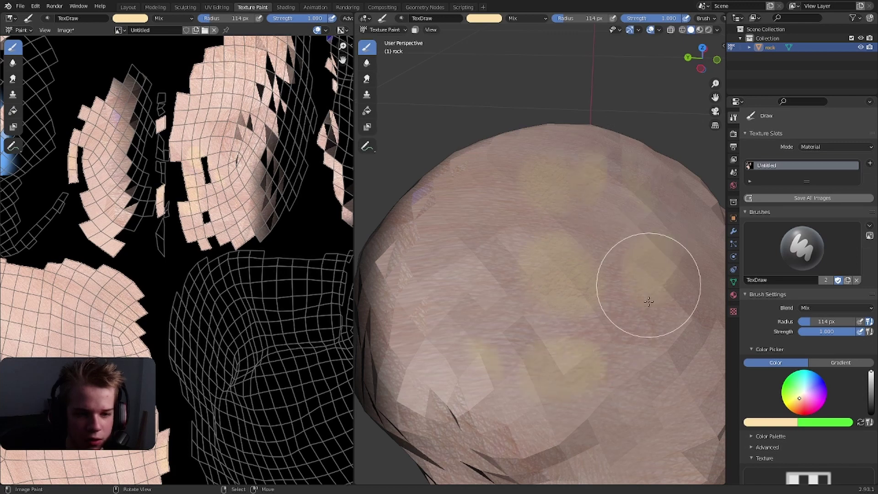
pyautogui.moveTo(665, 424); pyautogui.dragTo(608, 401, button='middle')
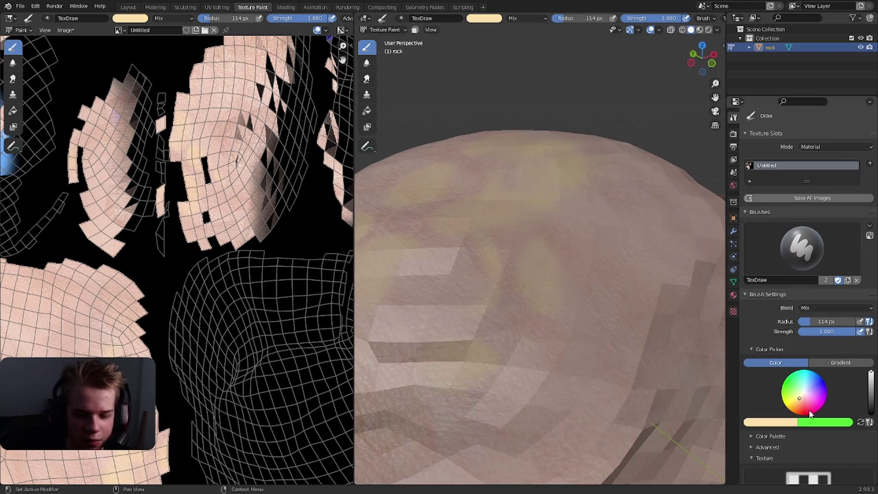
# Set the brush colour to orange, switch the Mask Mapping to Stencil and paint through the stencil onto the rock
pyautogui.scroll(-15, 793, 403)
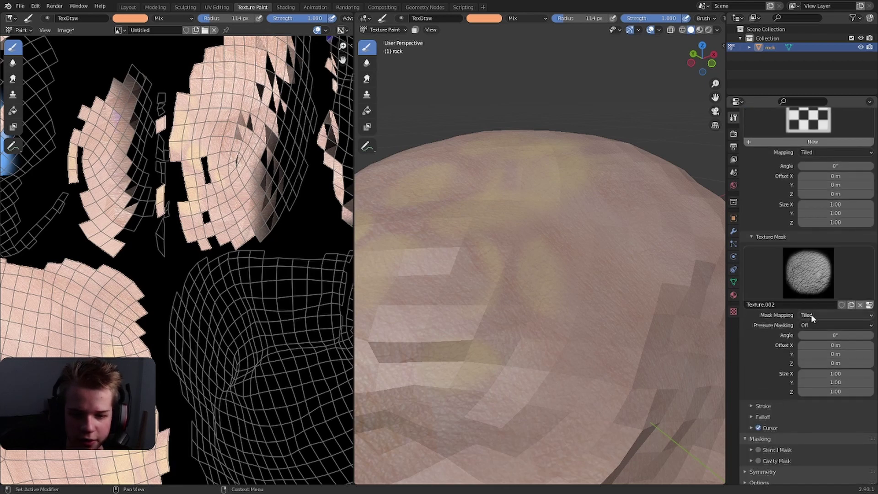
pyautogui.click(819, 315)
pyautogui.click(819, 358)
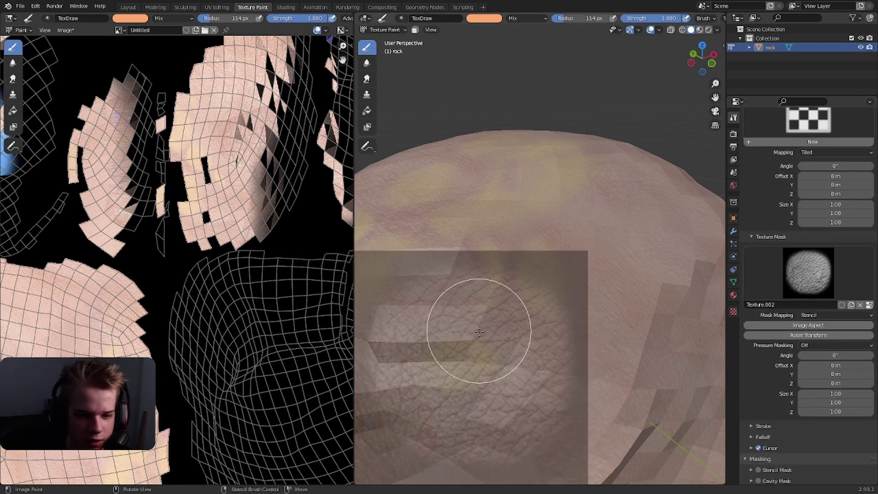
pyautogui.moveTo(479, 332); pyautogui.dragTo(448, 357)
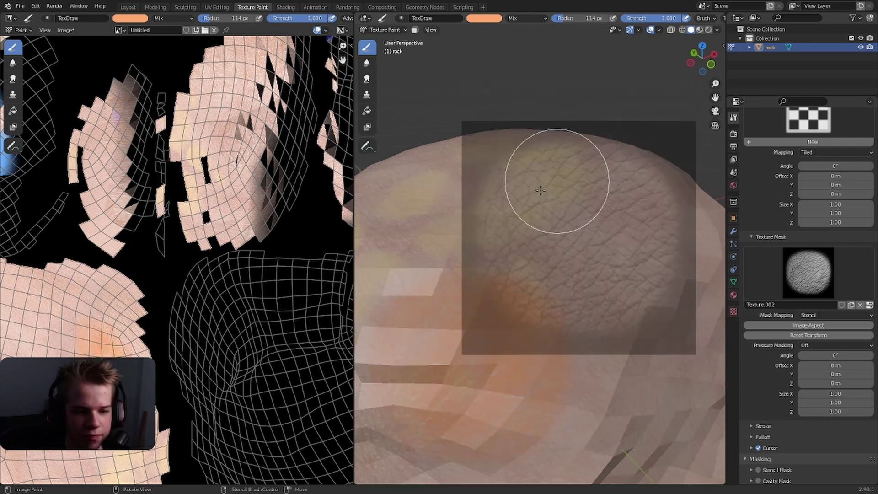
# Reposition the mask stencil over the rock and paint more orange through it from different angles
pyautogui.moveTo(559, 180)
pyautogui.mouseDown()
pyautogui.moveTo(551, 257)
pyautogui.moveTo(534, 225)
pyautogui.mouseUp()
pyautogui.moveTo(553, 183)
pyautogui.keyDown('alt'); pyautogui.mouseDown(button='right')
pyautogui.moveTo(509, 226)
pyautogui.moveTo(529, 187)
pyautogui.mouseUp(button='right'); pyautogui.keyUp('alt')
pyautogui.scroll(-8, 501, 218)
pyautogui.moveTo(595, 266); pyautogui.dragTo(540, 279, button='middle')
pyautogui.scroll(2, 540, 279)
pyautogui.keyDown('alt'); pyautogui.moveTo(548, 279); pyautogui.dragTo(527, 308, button='right'); pyautogui.keyUp('alt')
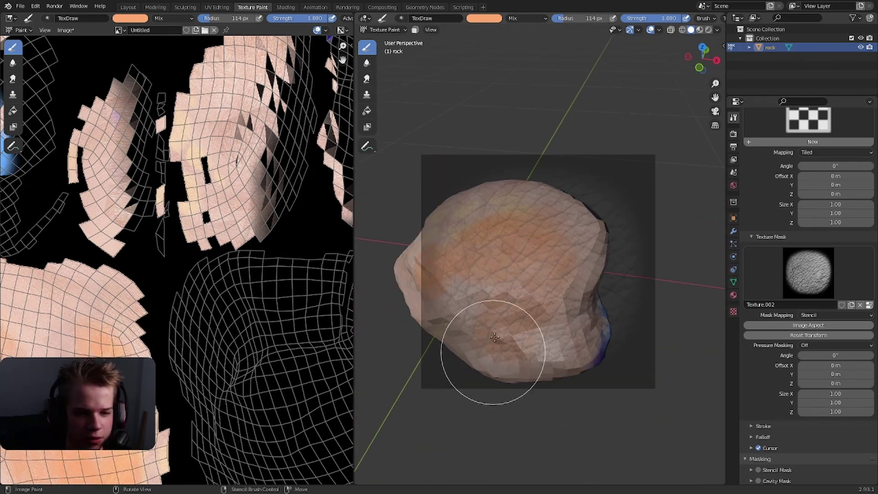
pyautogui.moveTo(537, 324); pyautogui.dragTo(599, 339, button='middle')
pyautogui.scroll(6, 573, 320)
pyautogui.scroll(4, 813, 224)
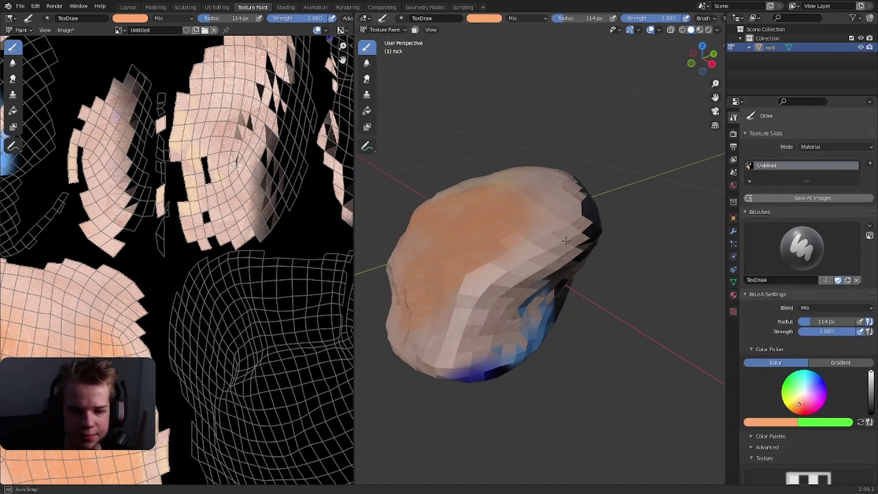
pyautogui.moveTo(567, 242); pyautogui.dragTo(567, 242, button='middle')
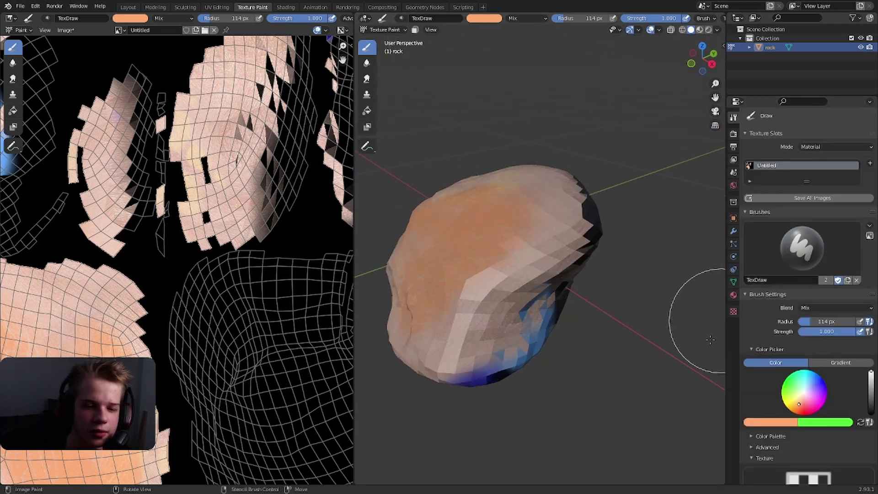
# Expand the brush's Color Palette settings and create a new palette
pyautogui.click(767, 437)
pyautogui.scroll(-6, 847, 348)
pyautogui.click(869, 340)
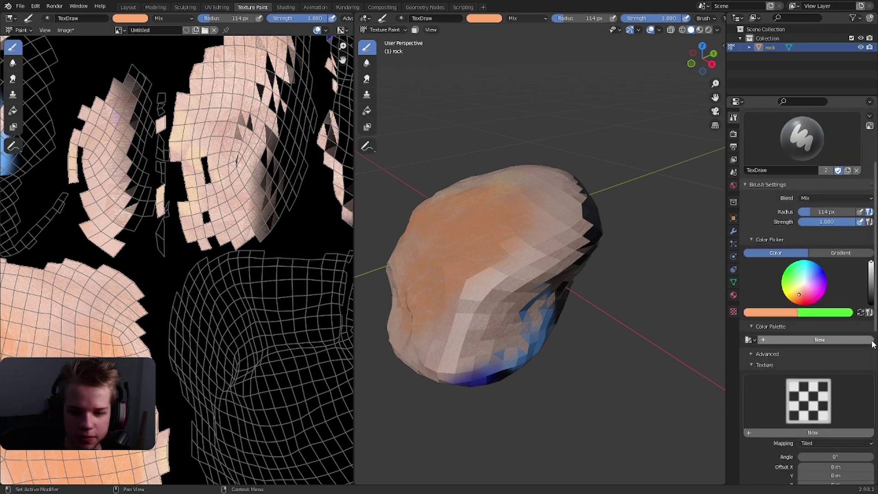
pyautogui.click(871, 341)
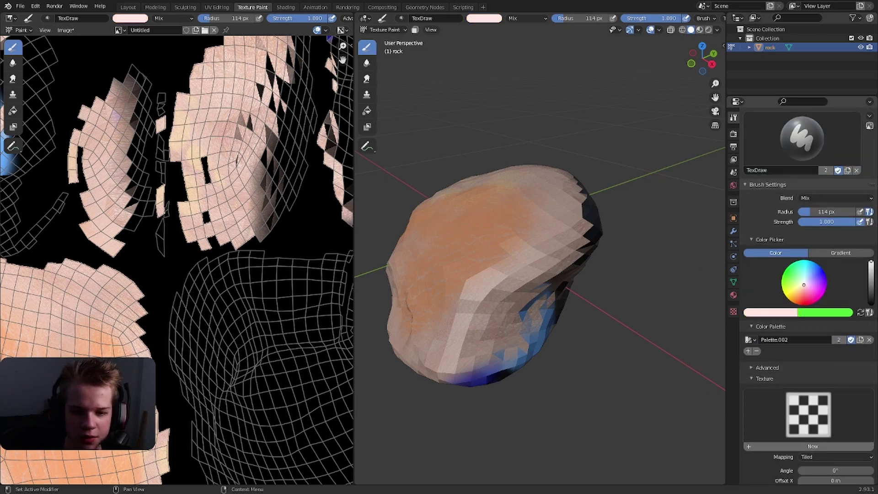
# Change the brush colour to a medium grey and paint over the orange areas of the rock from several angles
pyautogui.moveTo(804, 285); pyautogui.dragTo(804, 284)
pyautogui.scroll(-2, 492, 226)
pyautogui.moveTo(499, 237); pyautogui.dragTo(535, 288, button='middle')
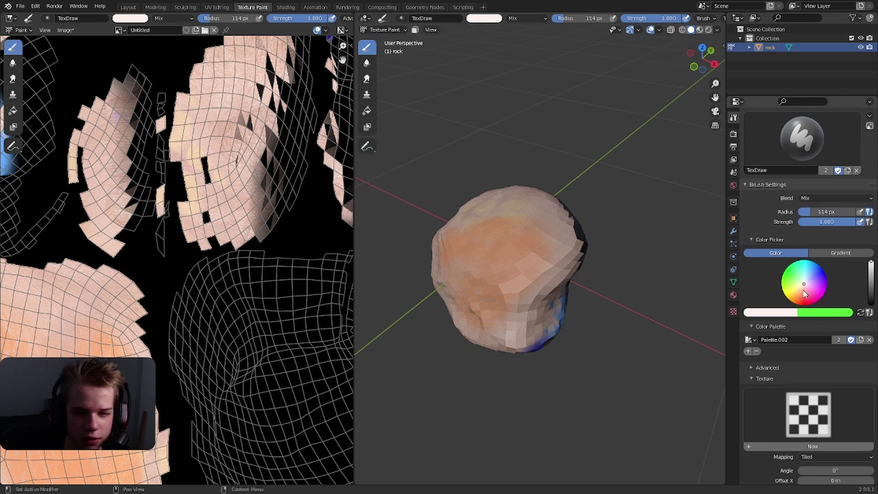
pyautogui.moveTo(869, 270); pyautogui.dragTo(870, 293)
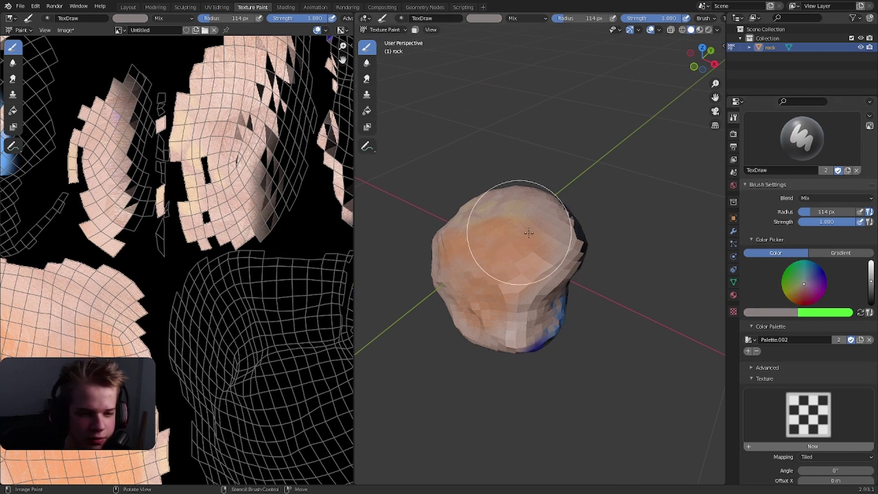
pyautogui.moveTo(500, 225)
pyautogui.mouseDown()
pyautogui.moveTo(511, 352)
pyautogui.moveTo(523, 323)
pyautogui.moveTo(578, 261)
pyautogui.mouseUp()
pyautogui.moveTo(577, 270)
pyautogui.mouseDown(button='middle')
pyautogui.moveTo(549, 263)
pyautogui.moveTo(517, 228)
pyautogui.mouseUp(button='middle')
pyautogui.moveTo(519, 239)
pyautogui.mouseDown()
pyautogui.moveTo(483, 241)
pyautogui.moveTo(538, 226)
pyautogui.mouseUp()
# Switch to the Fill tool, choose a unified medium grey colour and fill the whole rock with it
pyautogui.click(368, 110)
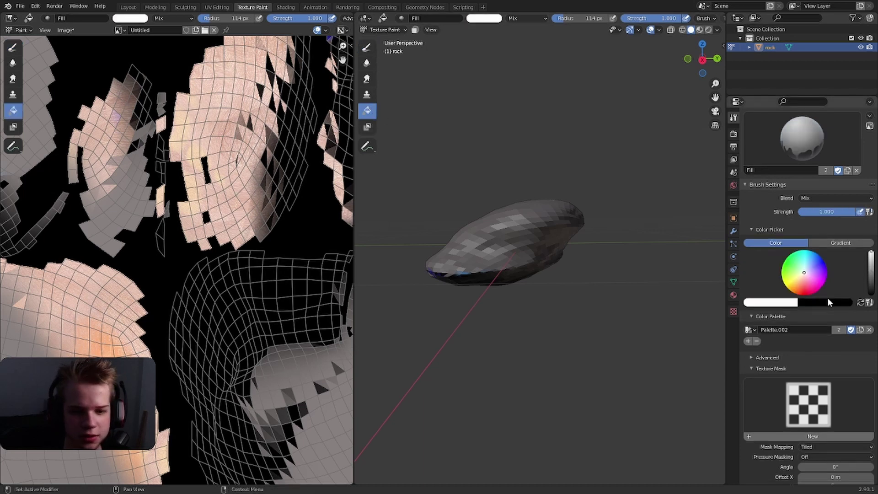
pyautogui.moveTo(871, 257); pyautogui.dragTo(872, 270)
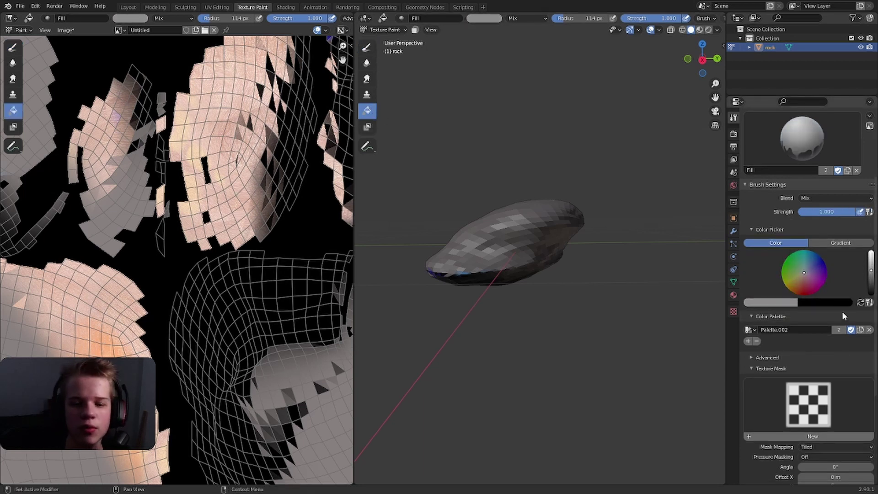
pyautogui.click(870, 303)
pyautogui.moveTo(871, 275); pyautogui.dragTo(871, 272)
pyautogui.click(367, 47)
pyautogui.click(367, 110)
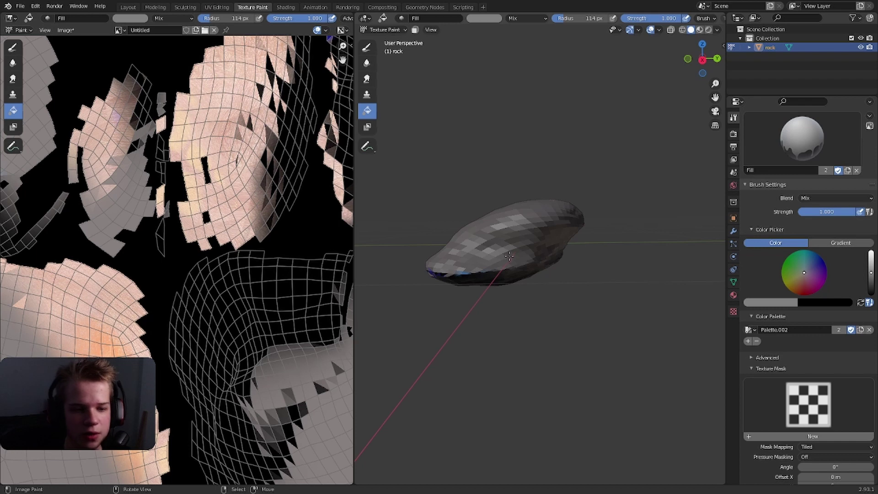
pyautogui.click(509, 256)
# Return to the Draw brush and add its current grey to the colour palette
pyautogui.moveTo(460, 251)
pyautogui.mouseDown(button='middle')
pyautogui.moveTo(514, 236)
pyautogui.moveTo(536, 258)
pyautogui.mouseUp(button='middle')
pyautogui.click(367, 47)
pyautogui.scroll(-3, 521, 227)
pyautogui.scroll(3, 540, 234)
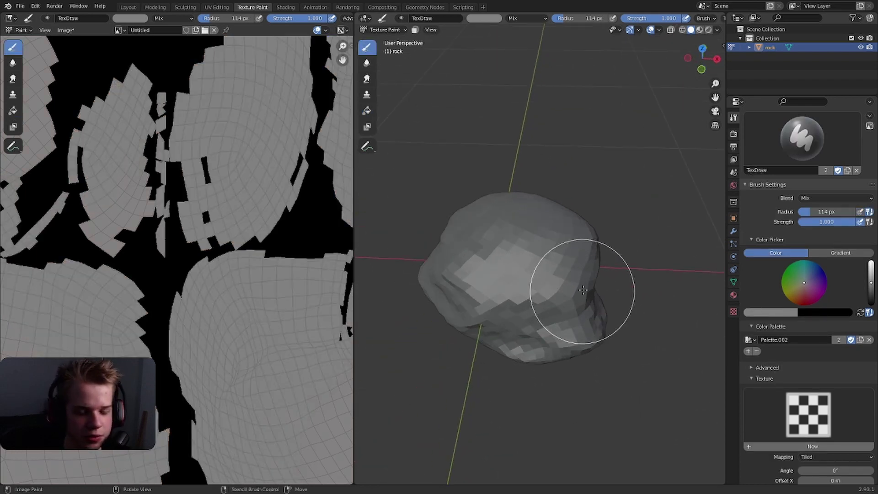
pyautogui.click(749, 351)
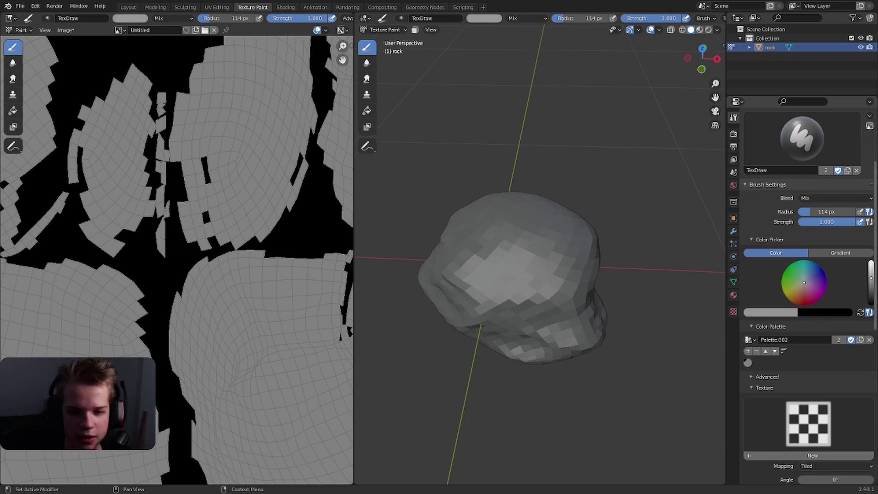
# Set the Draw brush's radius to 53 px while sizing it against the rock
pyautogui.scroll(3, 520, 298)
pyautogui.press('f')
pyautogui.click(544, 301)
pyautogui.moveTo(545, 301); pyautogui.dragTo(586, 260, button='middle')
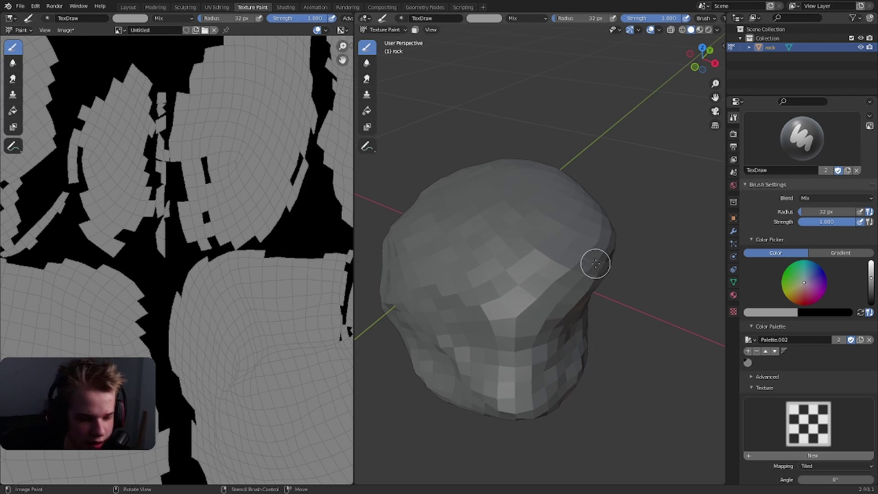
pyautogui.press('f')
pyautogui.click(599, 265)
# Reduce the Draw brush's strength to 0.224
pyautogui.hotkey('shift', 'f')
pyautogui.click(556, 267)
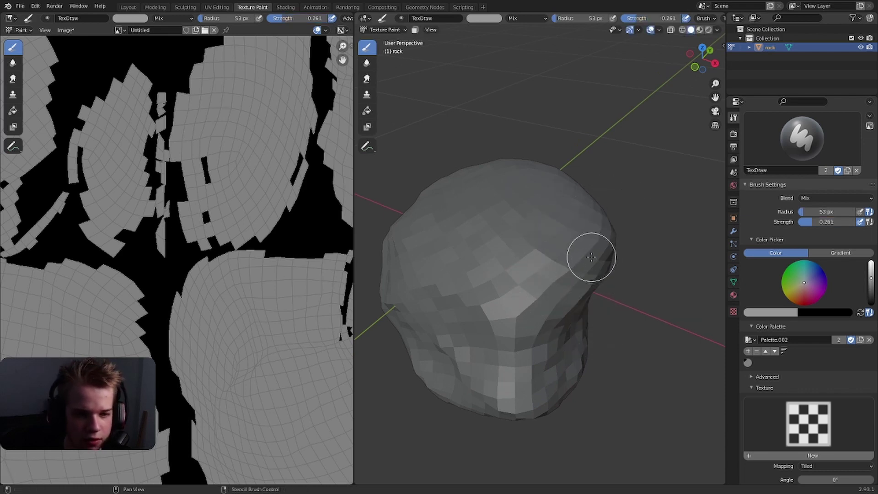
pyautogui.hotkey('shift', 'f')
pyautogui.click(602, 245)
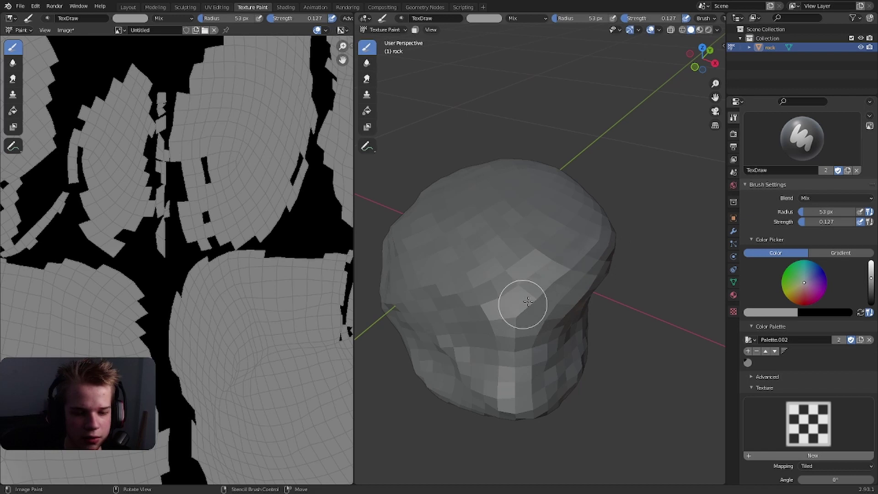
pyautogui.moveTo(529, 302); pyautogui.dragTo(555, 290, button='middle')
pyautogui.hotkey('shift', 'f')
pyautogui.click(575, 292)
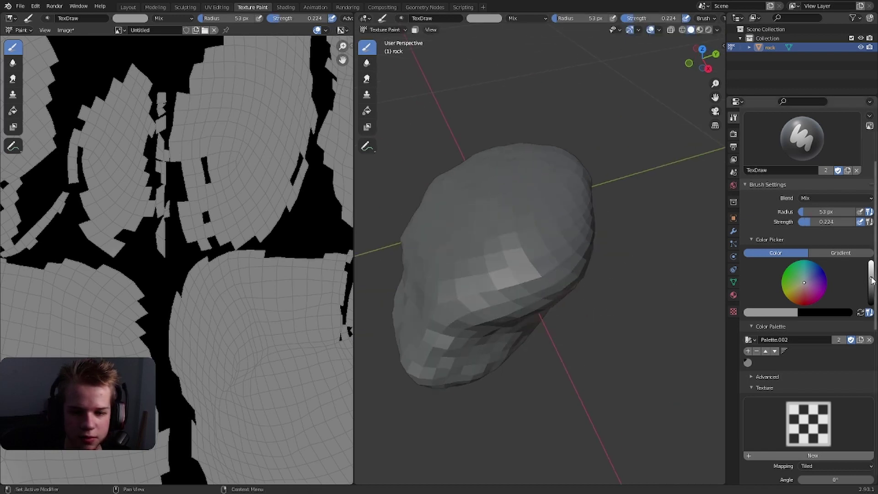
# Lighten the brush colour to light grey, add it to the palette and highlight the rock's side ridge with it
pyautogui.moveTo(872, 281); pyautogui.dragTo(872, 271)
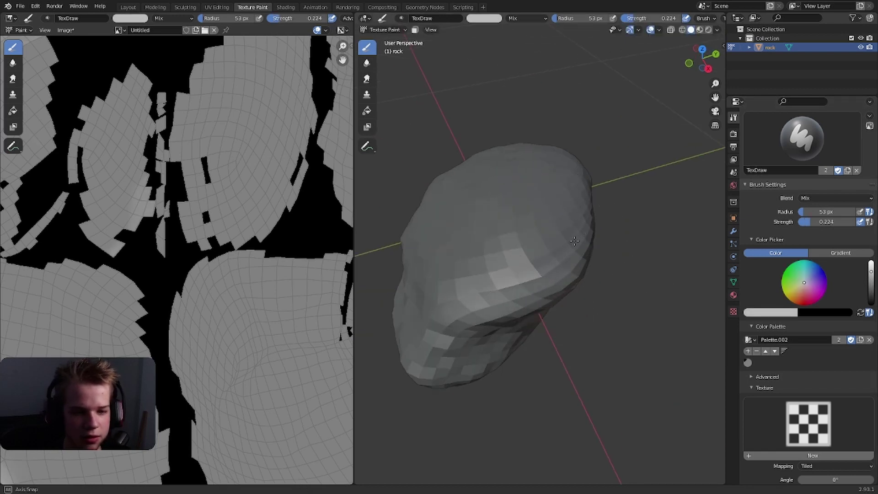
pyautogui.moveTo(575, 241); pyautogui.dragTo(553, 263, button='middle')
pyautogui.moveTo(496, 254)
pyautogui.mouseDown(button='middle')
pyautogui.moveTo(490, 259)
pyautogui.moveTo(502, 267)
pyautogui.mouseUp(button='middle')
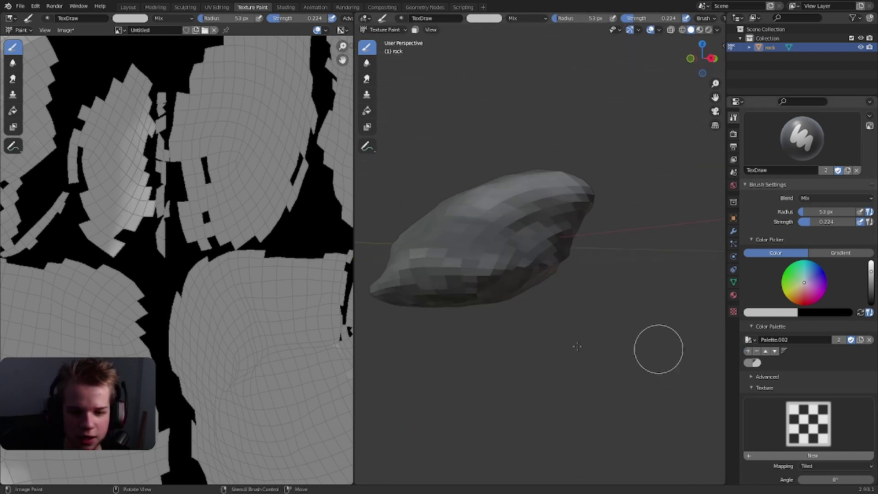
pyautogui.moveTo(577, 346); pyautogui.dragTo(559, 272, button='middle')
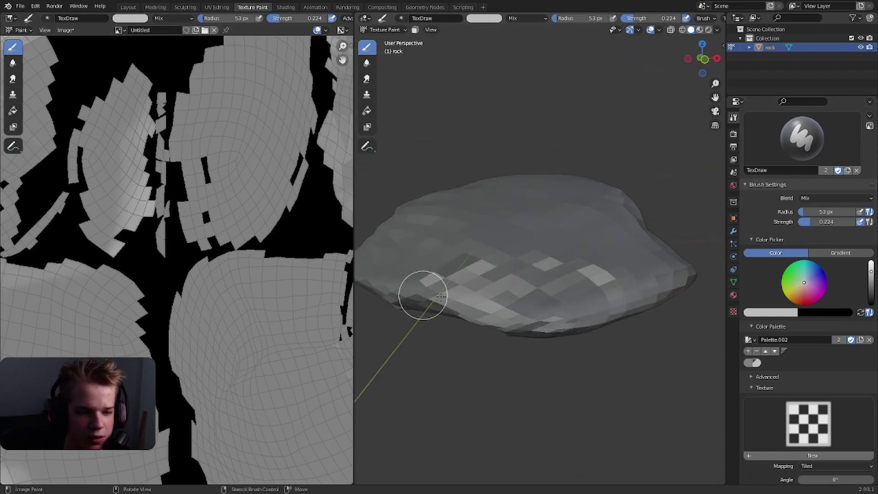
# Paint light grey highlights along the raised edges on the remaining sides of the rock
pyautogui.moveTo(421, 290); pyautogui.dragTo(708, 328, button='middle')
pyautogui.moveTo(574, 308); pyautogui.dragTo(502, 270)
pyautogui.moveTo(502, 271); pyautogui.dragTo(613, 283, button='middle')
pyautogui.moveTo(613, 283); pyautogui.dragTo(573, 278)
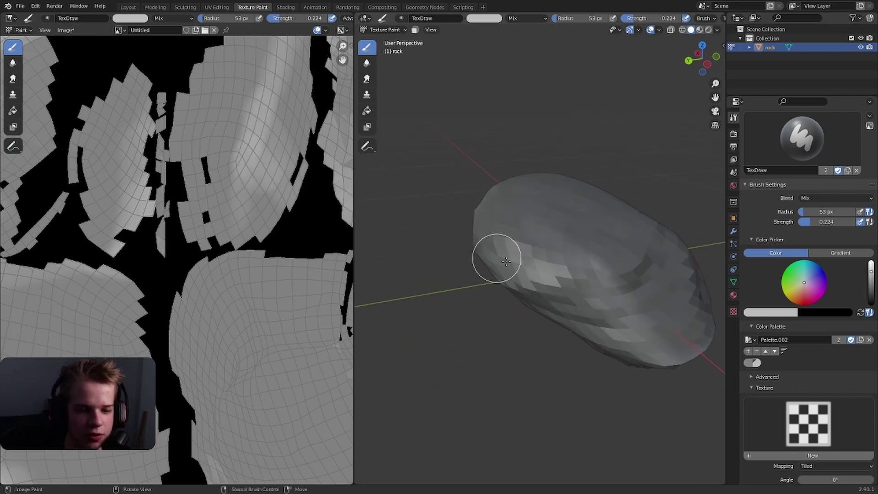
pyautogui.moveTo(506, 262); pyautogui.dragTo(649, 243, button='middle')
pyautogui.moveTo(650, 243)
pyautogui.mouseDown()
pyautogui.moveTo(573, 192)
pyautogui.moveTo(541, 194)
pyautogui.mouseUp()
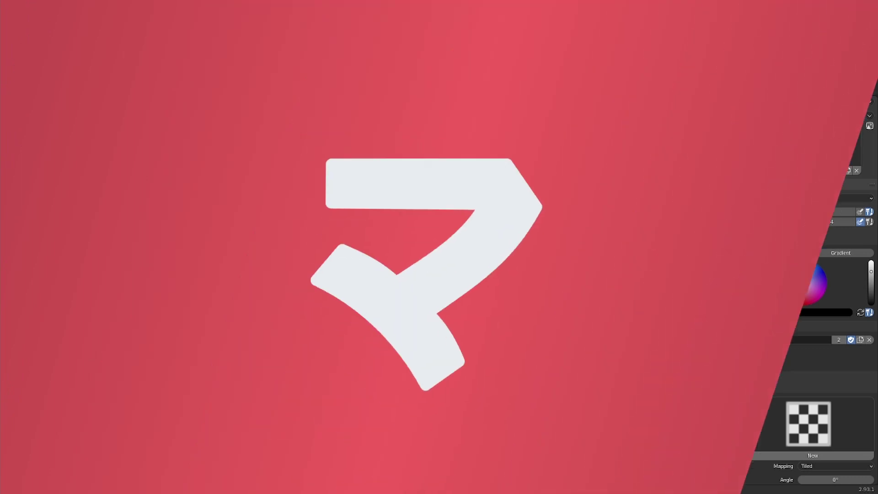